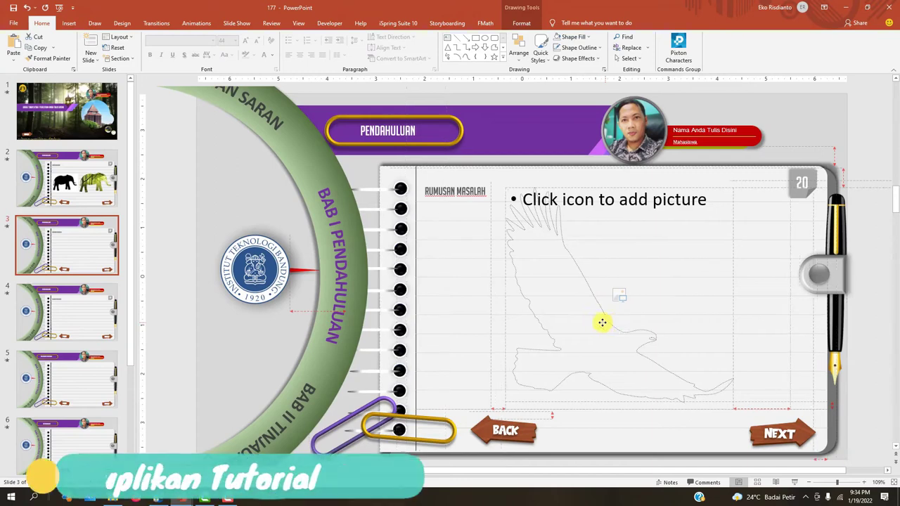
# - Align the eagle picture placeholder over the eagle outline on slide 3
pyautogui.click(788, 309)
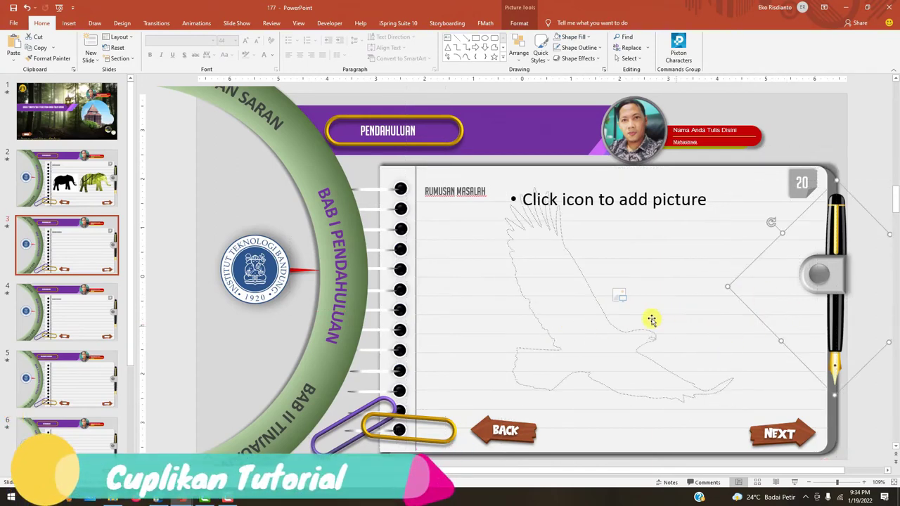
pyautogui.click(605, 317)
pyautogui.moveTo(581, 322); pyautogui.dragTo(582, 318)
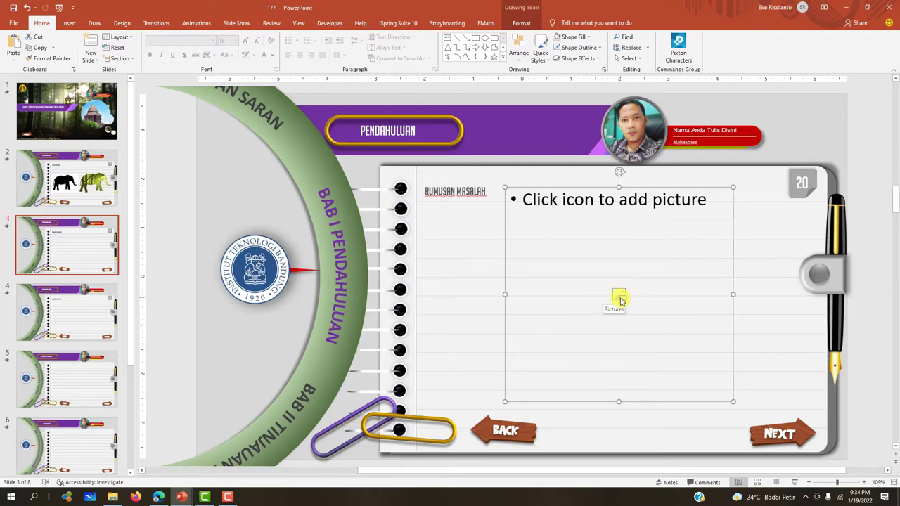
# - Fill the eagle placeholder with forest photo 30084 and shift it slightly right
pyautogui.click(619, 300)
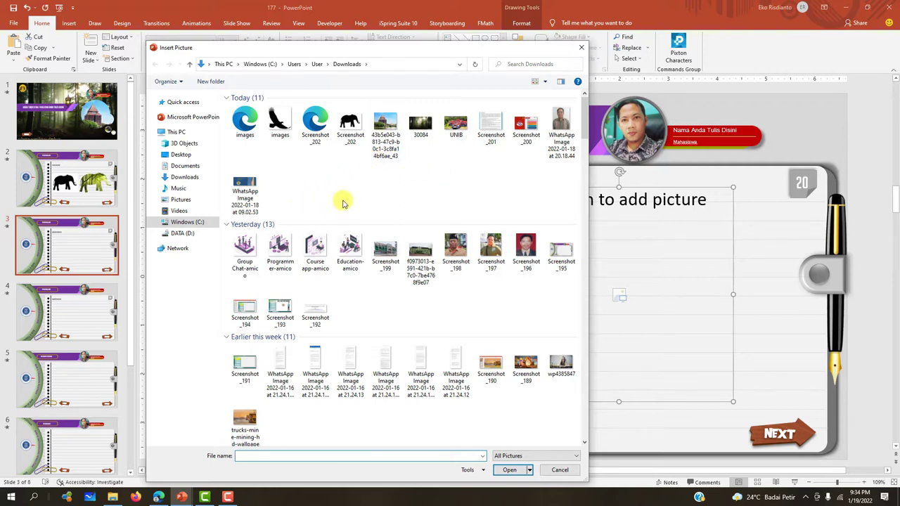
pyautogui.scroll(-3, 349, 202)
pyautogui.scroll(3, 420, 225)
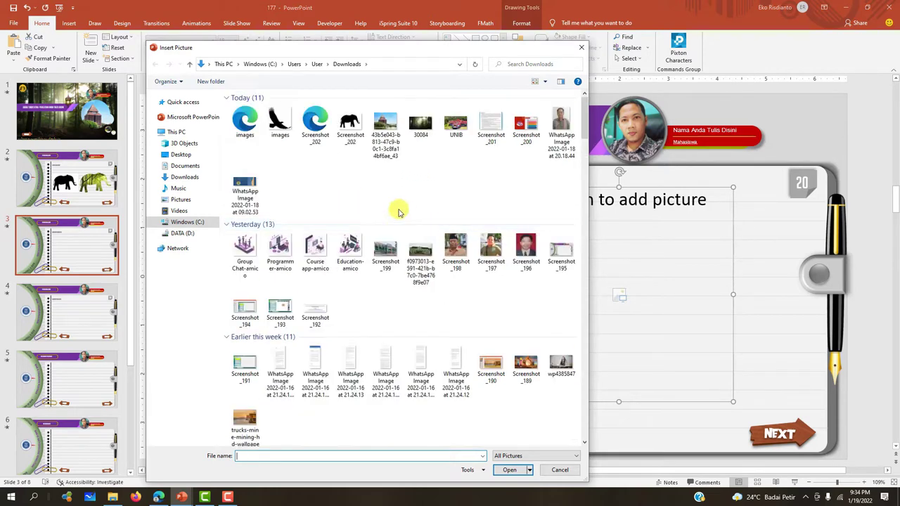
pyautogui.click(418, 128)
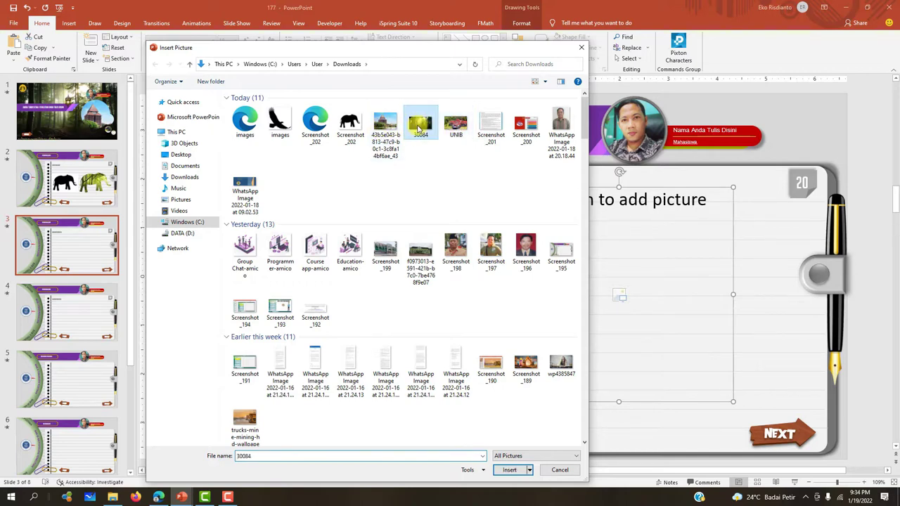
pyautogui.click(507, 470)
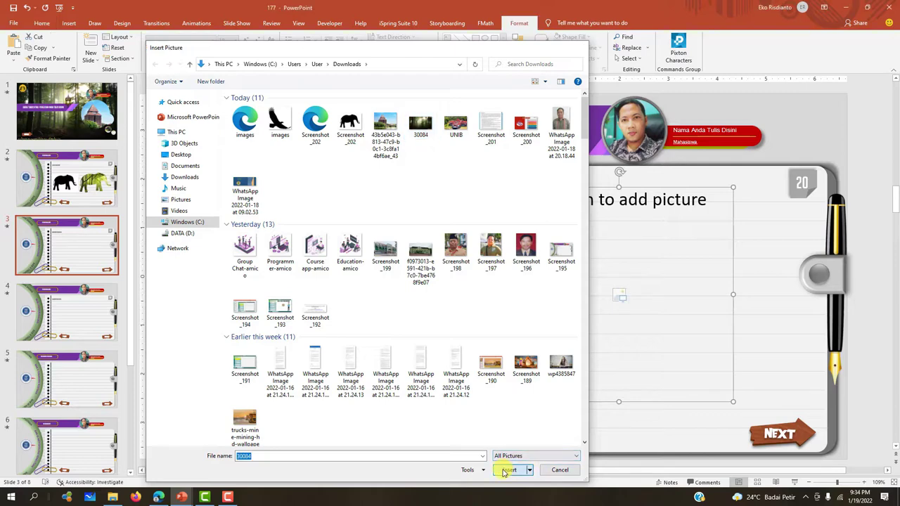
pyautogui.click(863, 174)
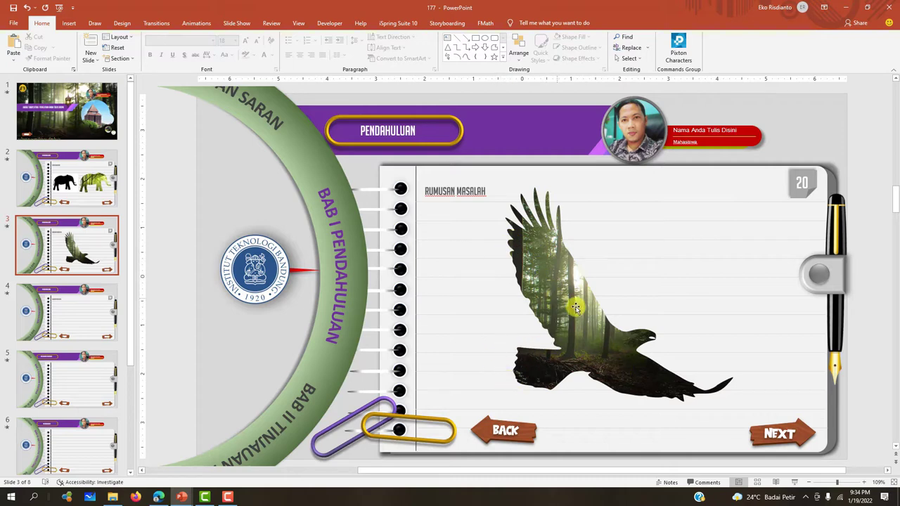
pyautogui.moveTo(575, 307)
pyautogui.mouseDown()
pyautogui.moveTo(605, 310)
pyautogui.moveTo(660, 293)
pyautogui.mouseUp()
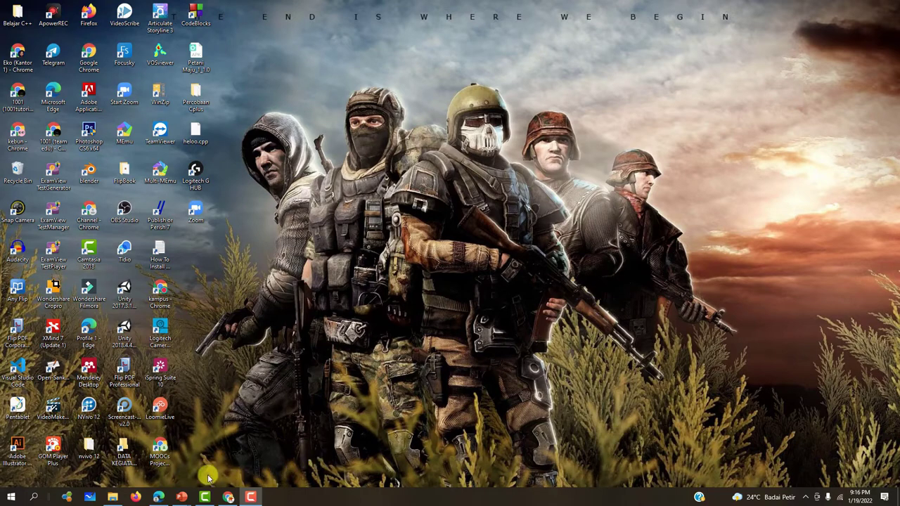
# - Bring Chrome forward, then return to the 177 presentation's elephant slide
pyautogui.click(158, 496)
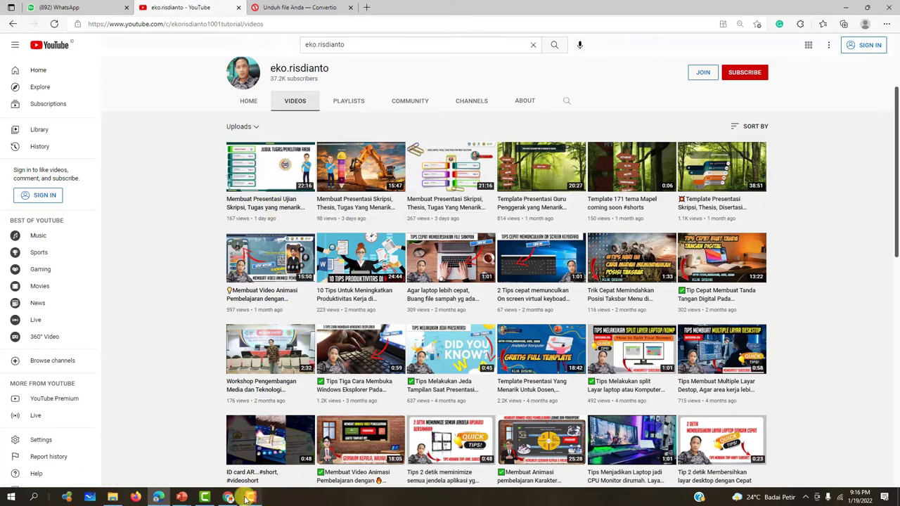
pyautogui.moveTo(230, 496)
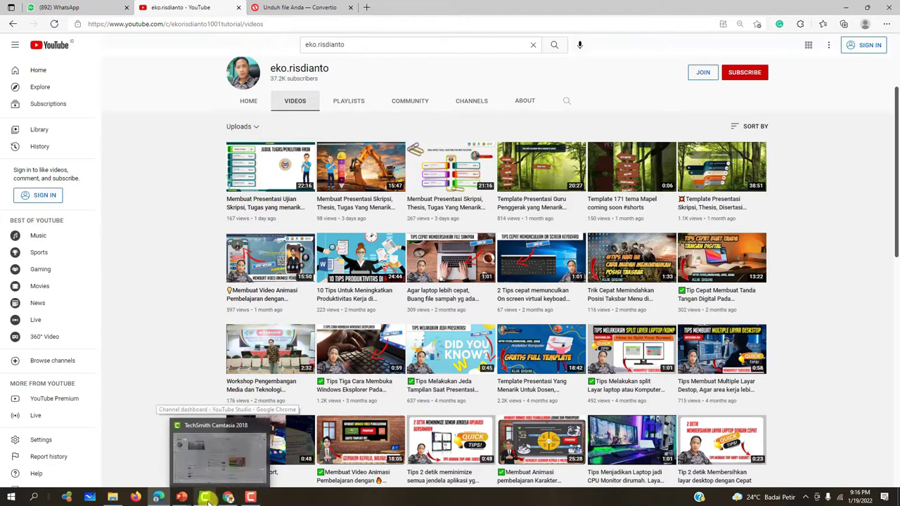
pyautogui.moveTo(181, 496)
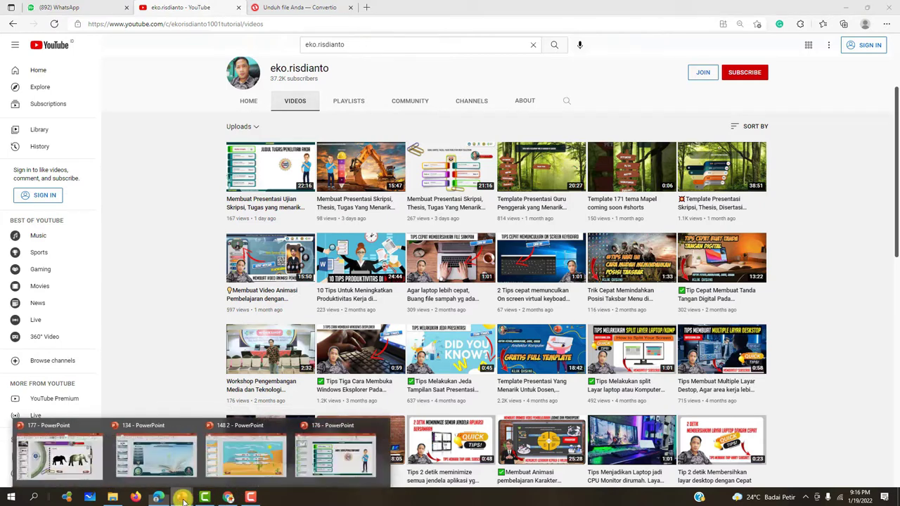
pyautogui.click(68, 458)
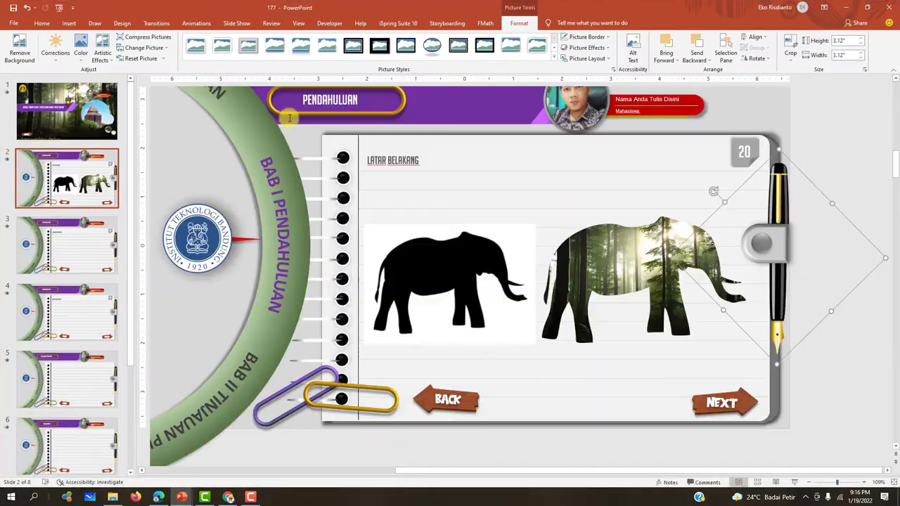
# - View the 177 forest title slide, then switch to presentation 176 with its MENU UTAMA slide
pyautogui.click(99, 114)
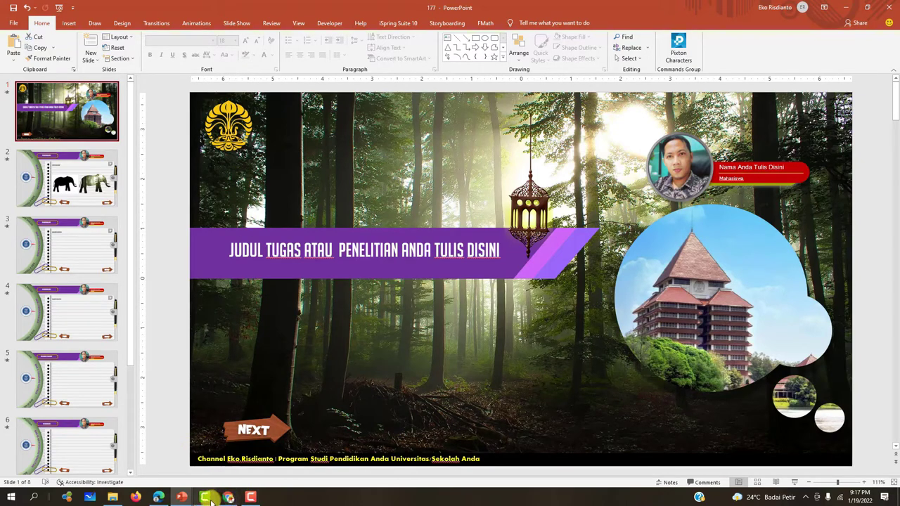
pyautogui.moveTo(180, 499)
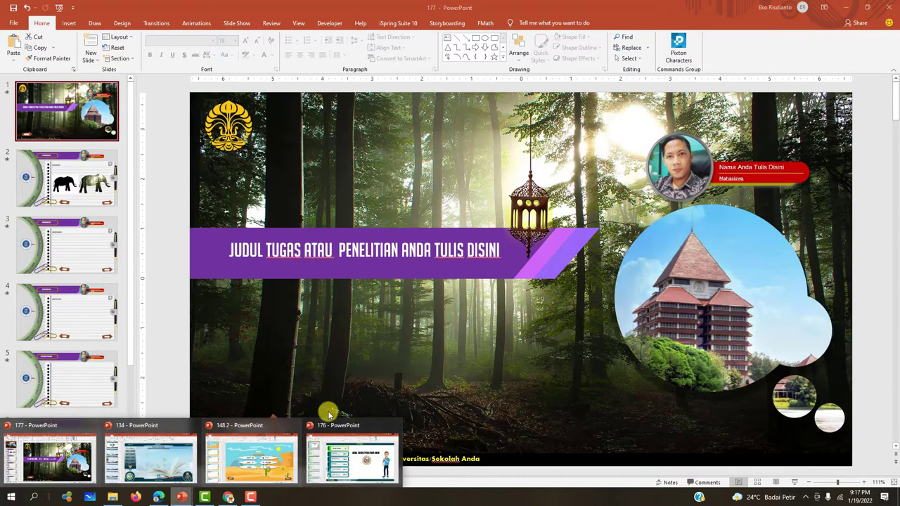
pyautogui.click(370, 454)
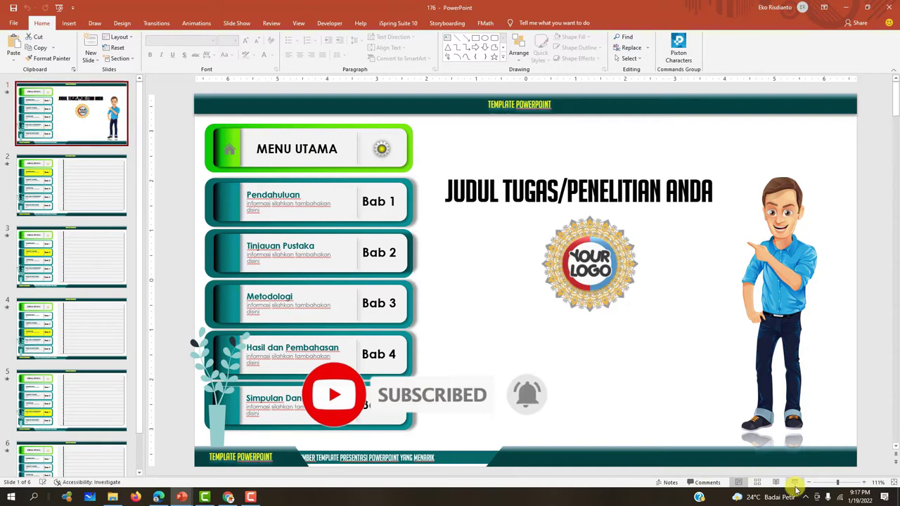
# - Run the 176 slide show through two chapter slides, end it, and switch to presentation 134
pyautogui.press('F5')
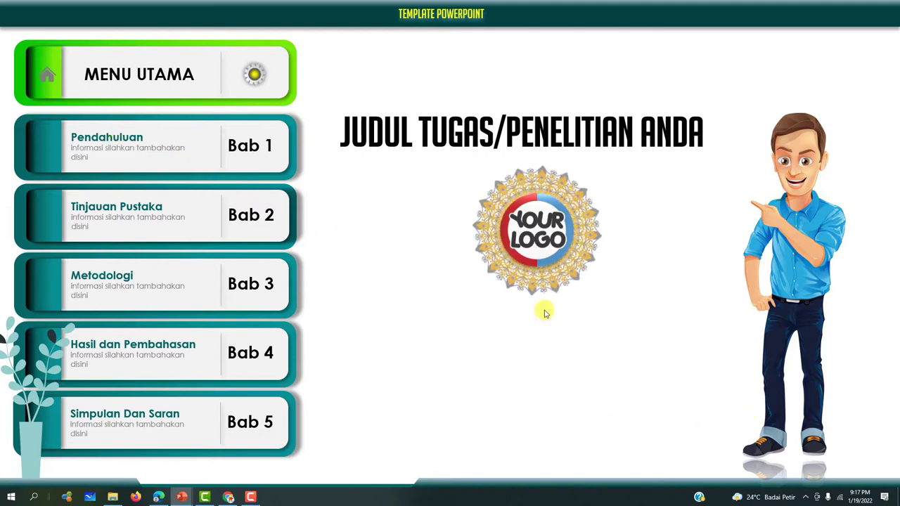
pyautogui.click(503, 342)
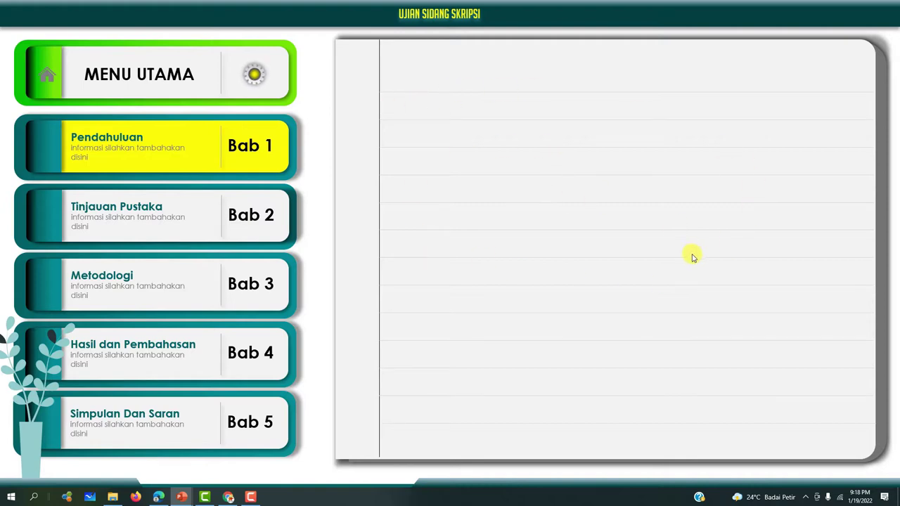
pyautogui.click(568, 323)
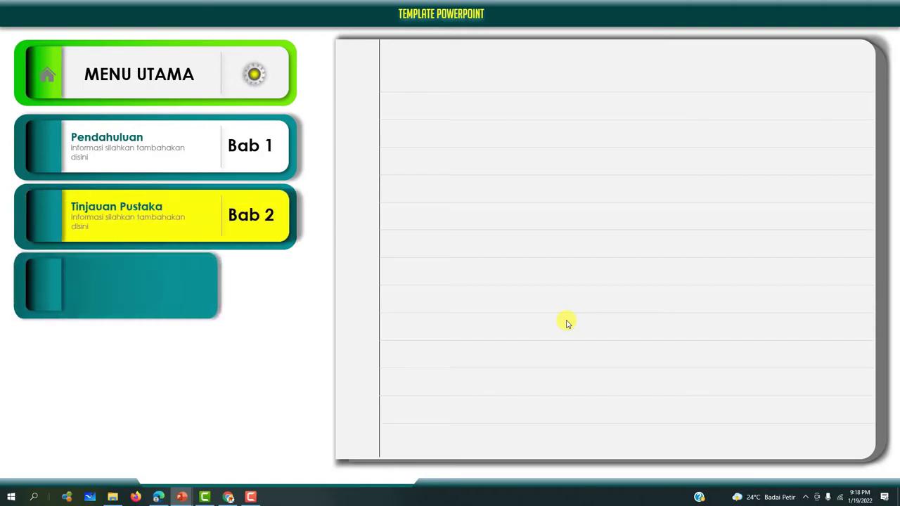
pyautogui.press('Escape')
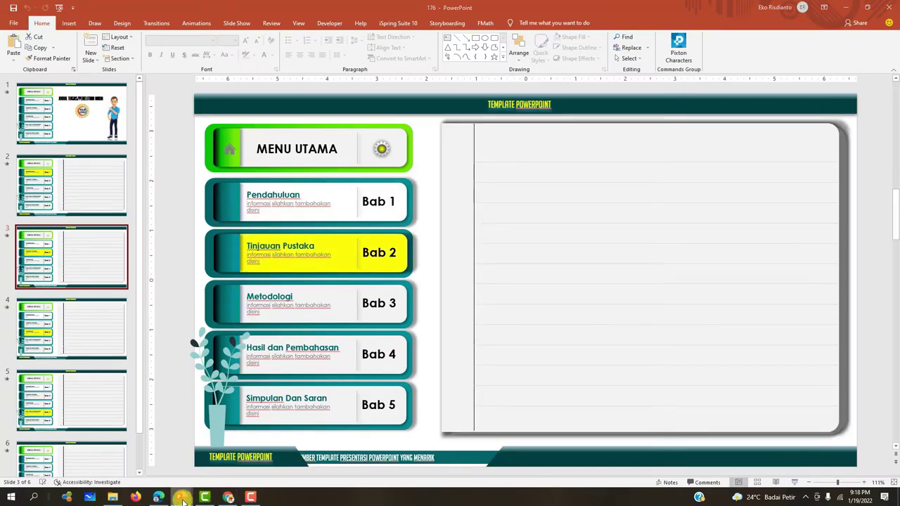
pyautogui.moveTo(182, 498)
pyautogui.click(179, 454)
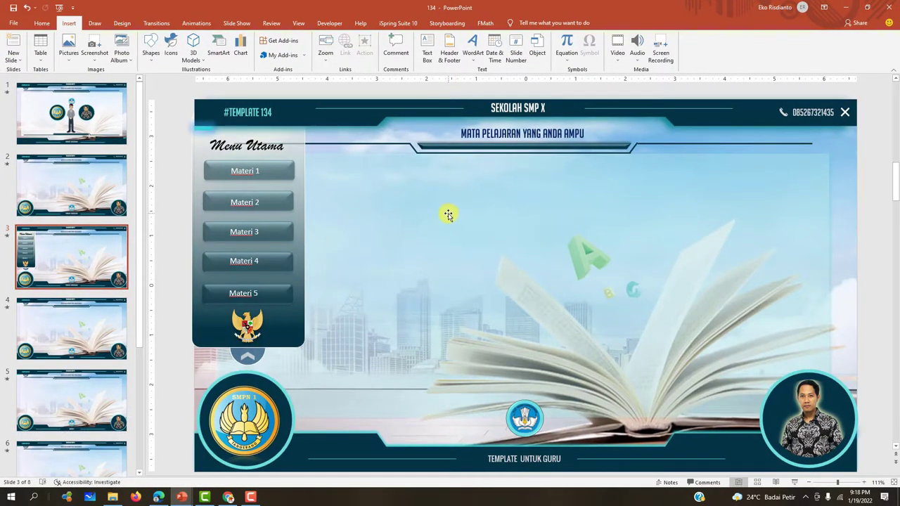
# - Play the 134 slide show from slide 1, toggle the Menu Utama panel, and jump to Materi 1
pyautogui.click(73, 91)
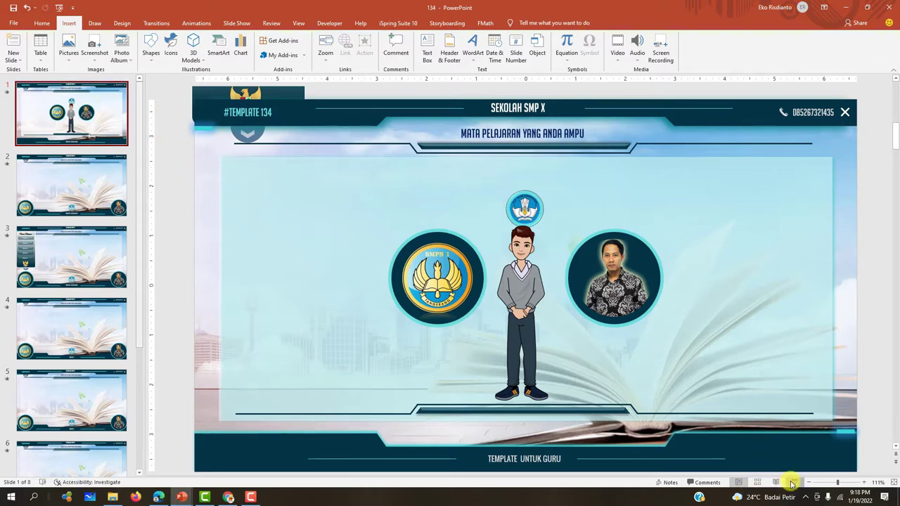
pyautogui.click(791, 483)
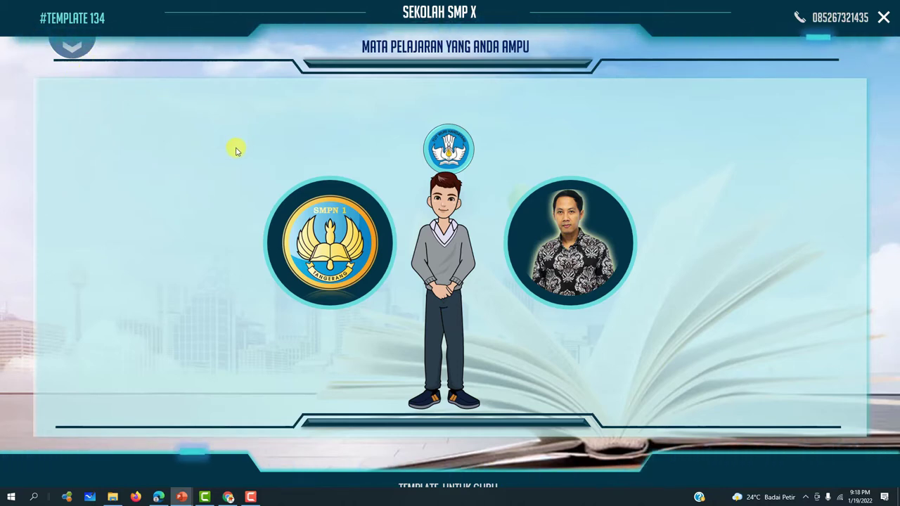
pyautogui.click(75, 50)
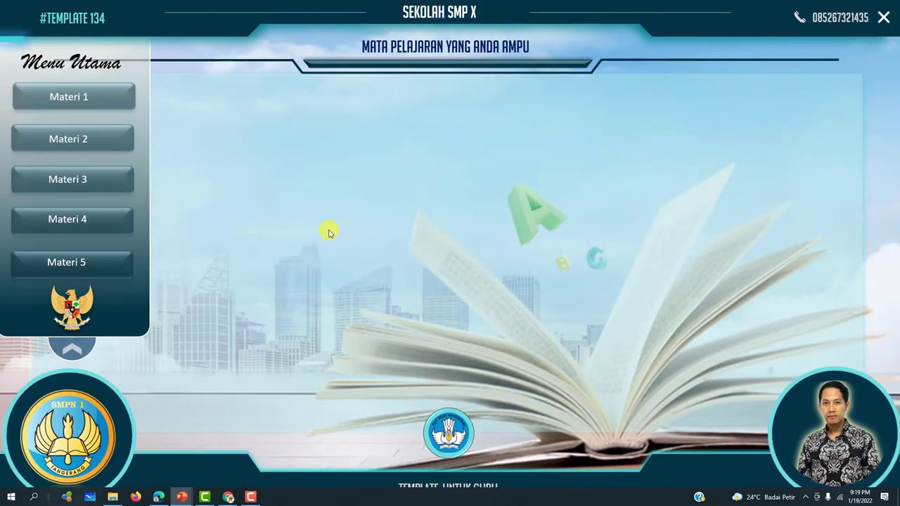
pyautogui.click(76, 351)
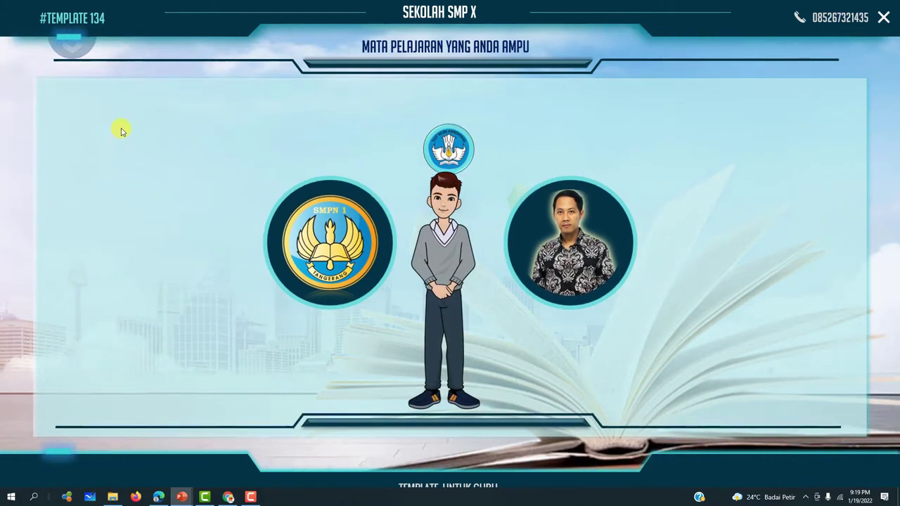
pyautogui.click(69, 38)
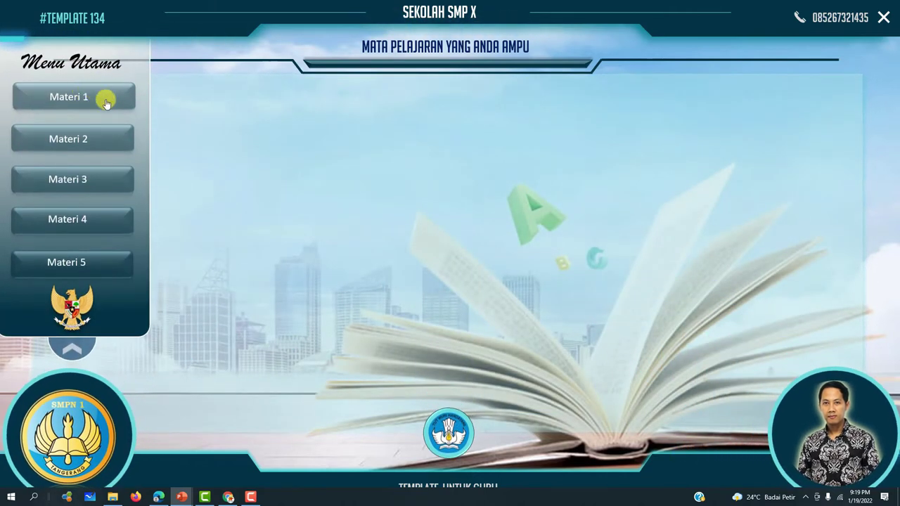
pyautogui.click(105, 103)
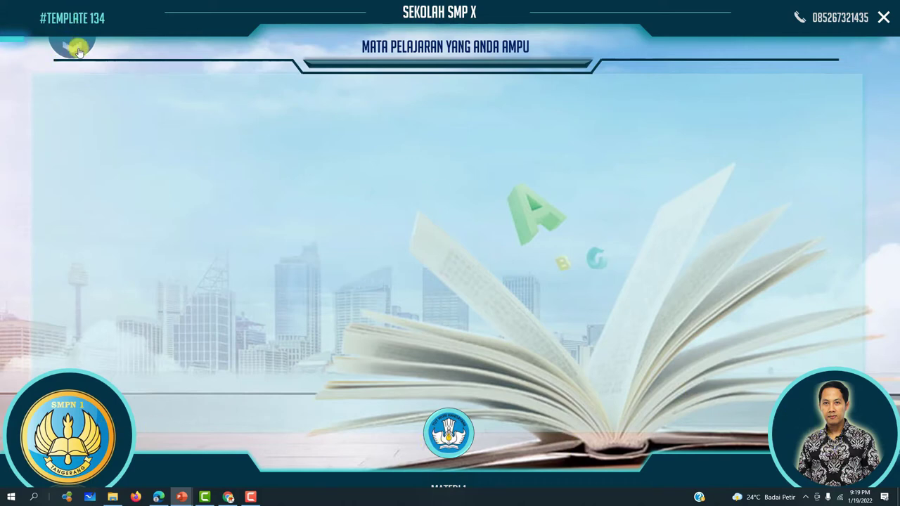
pyautogui.press('Escape')
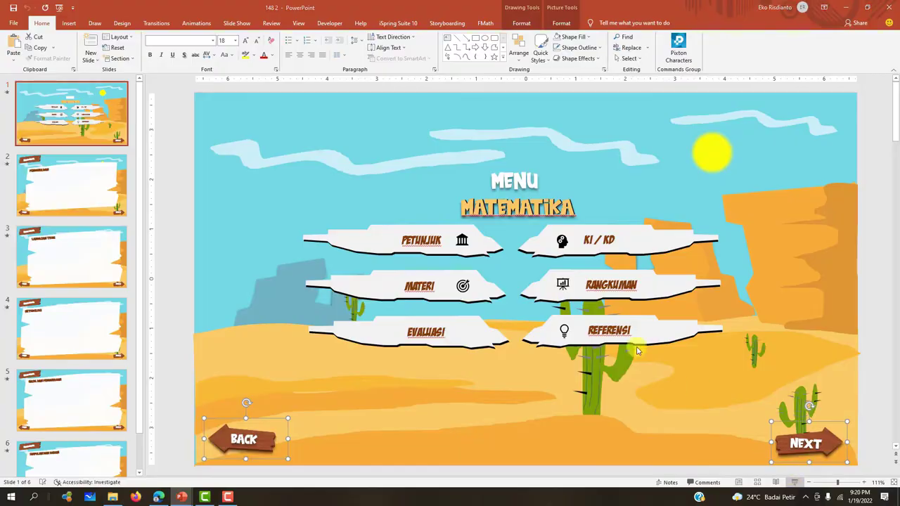
# - Play the 148.2 desert slide show through Pendahuluan to Landasan Teori, then switch to YouTube
pyautogui.click(792, 485)
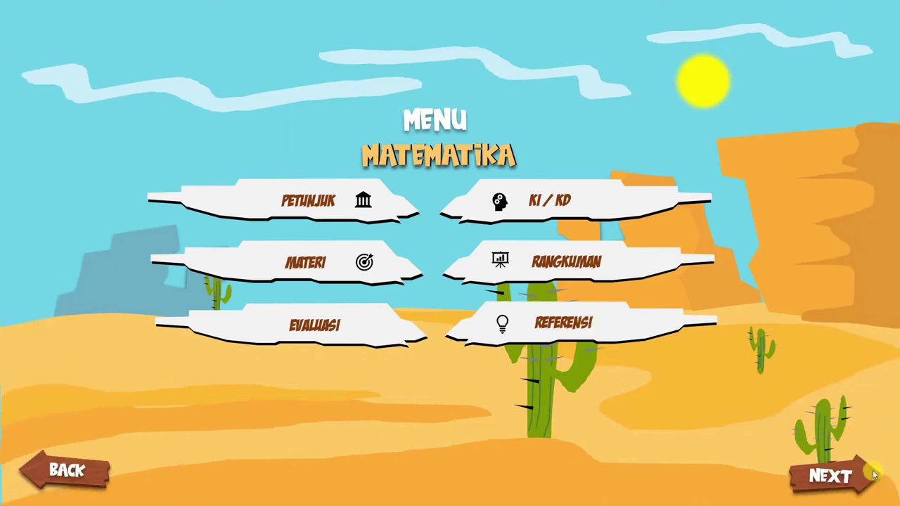
pyautogui.click(860, 476)
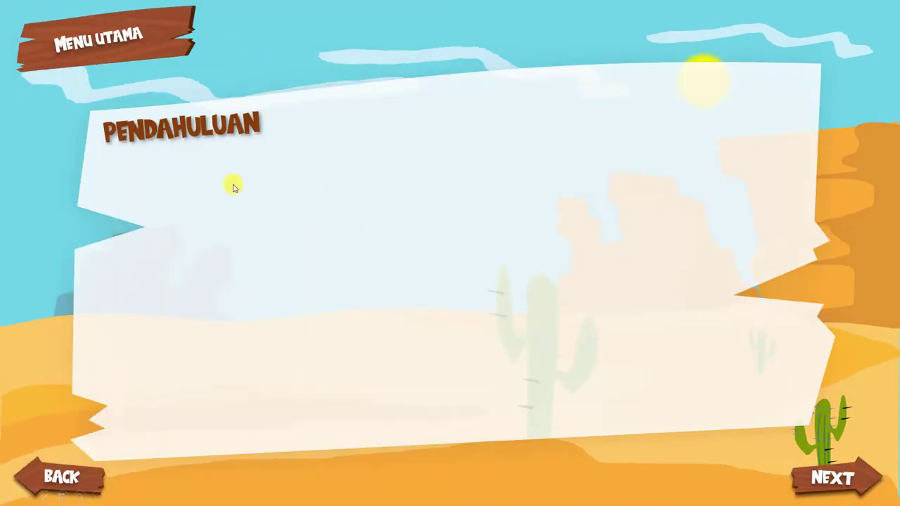
pyautogui.click(861, 478)
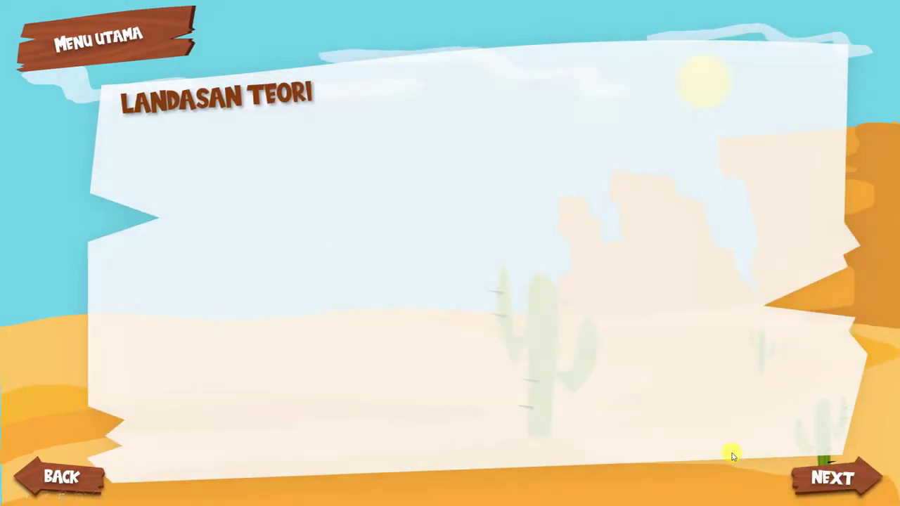
pyautogui.press('Escape')
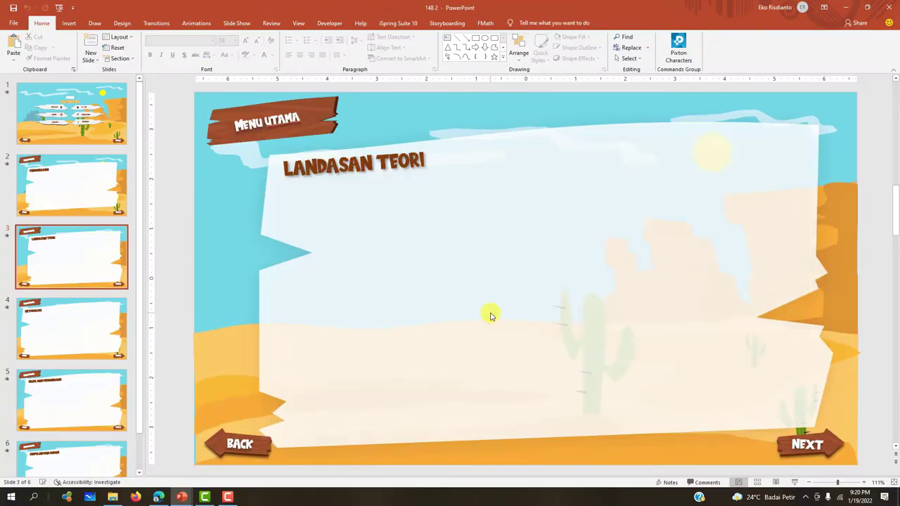
pyautogui.click(159, 497)
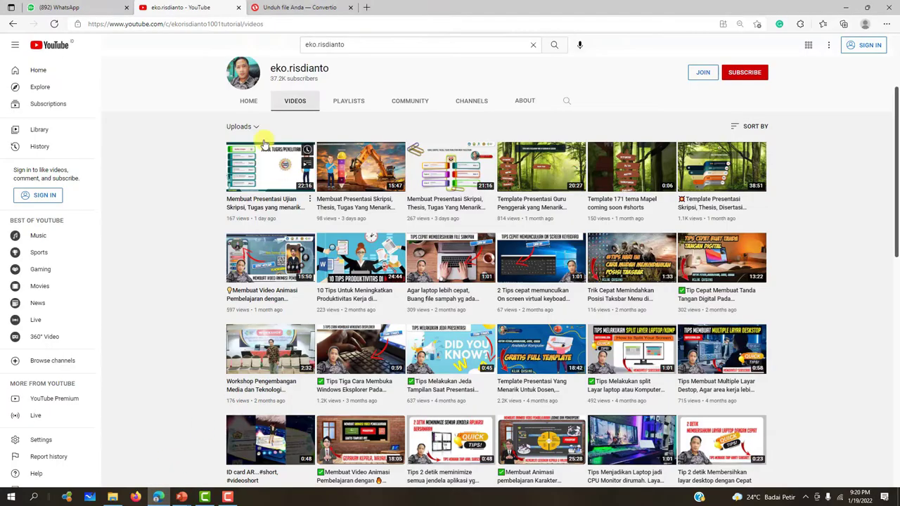
# - Scroll through the channel's uploaded videos, then bring the 177 forest presentation back to the front
pyautogui.scroll(-1, 437, 204)
pyautogui.scroll(-1, 437, 204)
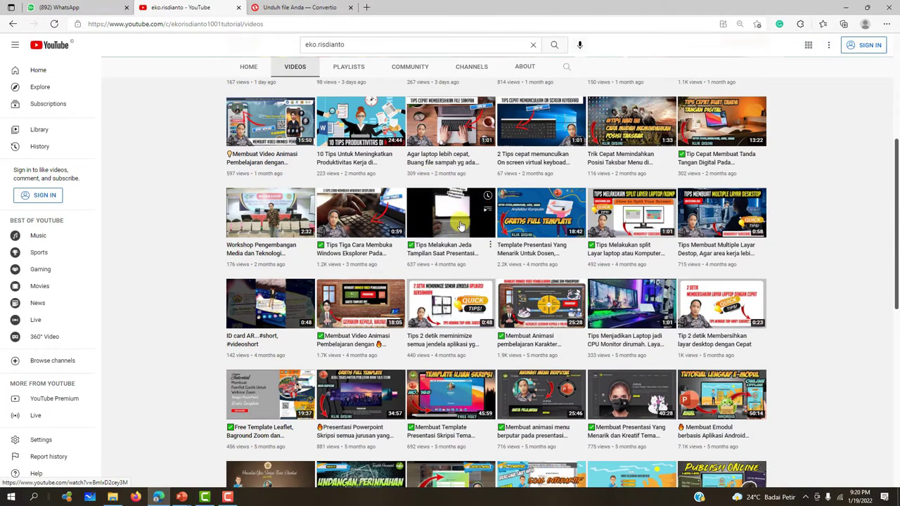
pyautogui.scroll(-3, 457, 224)
pyautogui.scroll(-2, 605, 265)
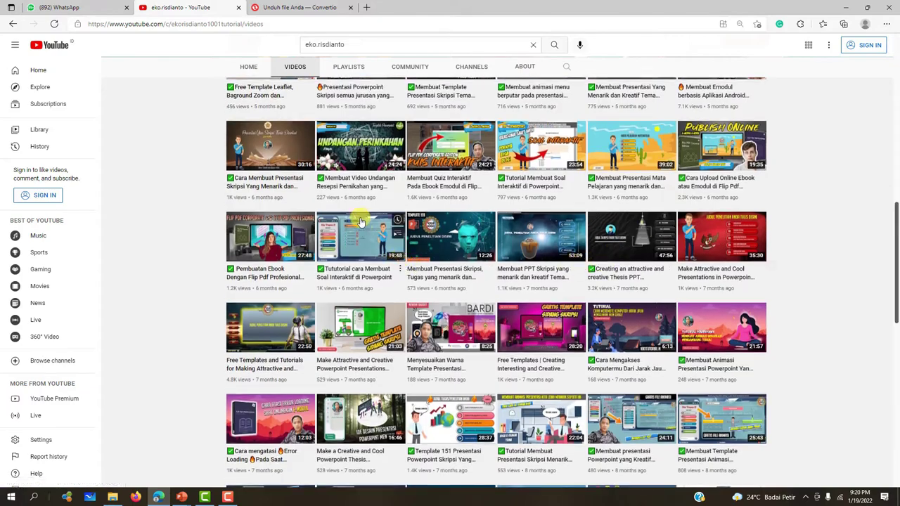
pyautogui.scroll(-3, 514, 248)
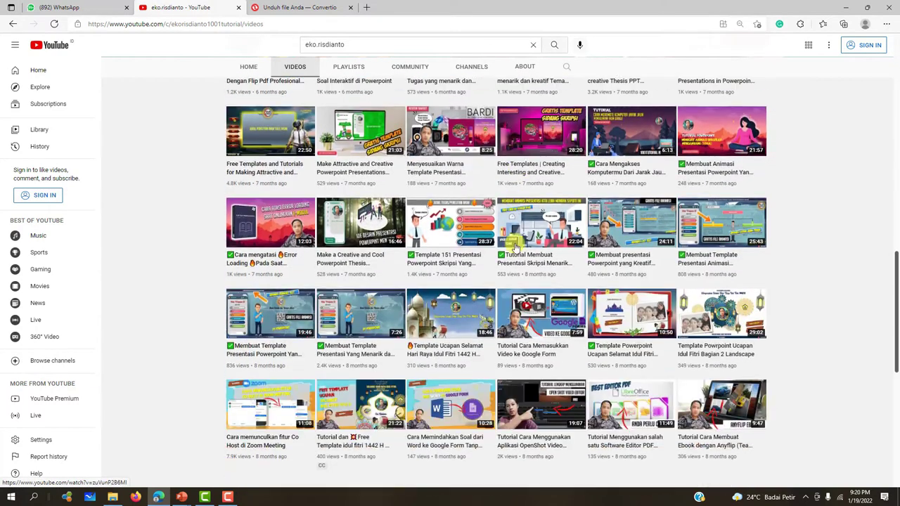
pyautogui.scroll(-3, 514, 247)
pyautogui.scroll(8, 492, 235)
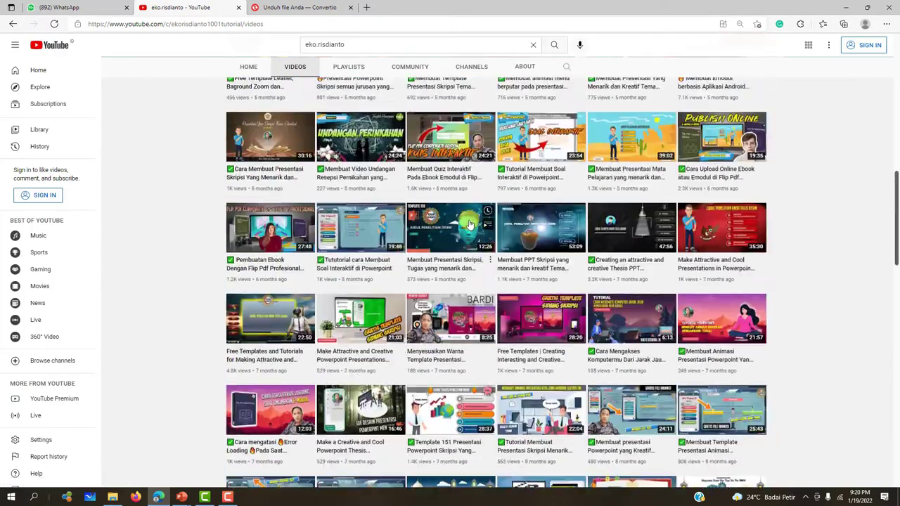
pyautogui.scroll(6, 369, 229)
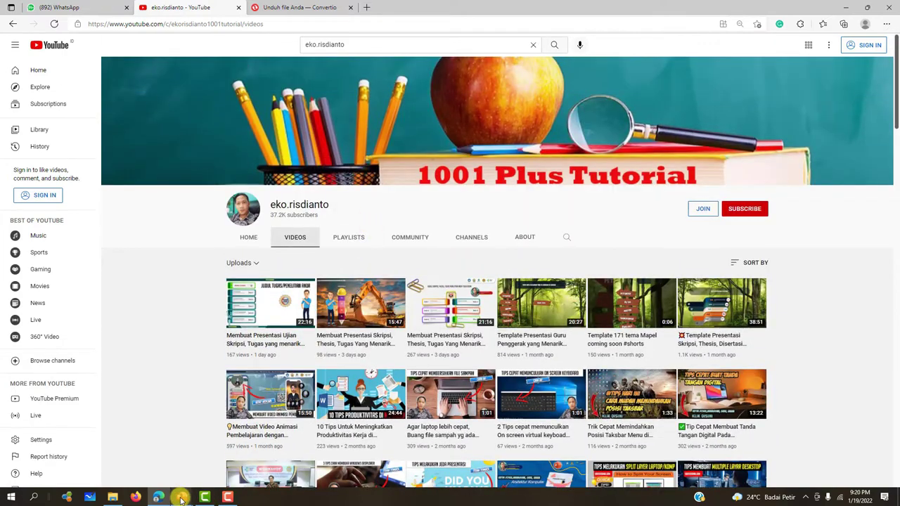
pyautogui.click(182, 496)
pyautogui.click(53, 458)
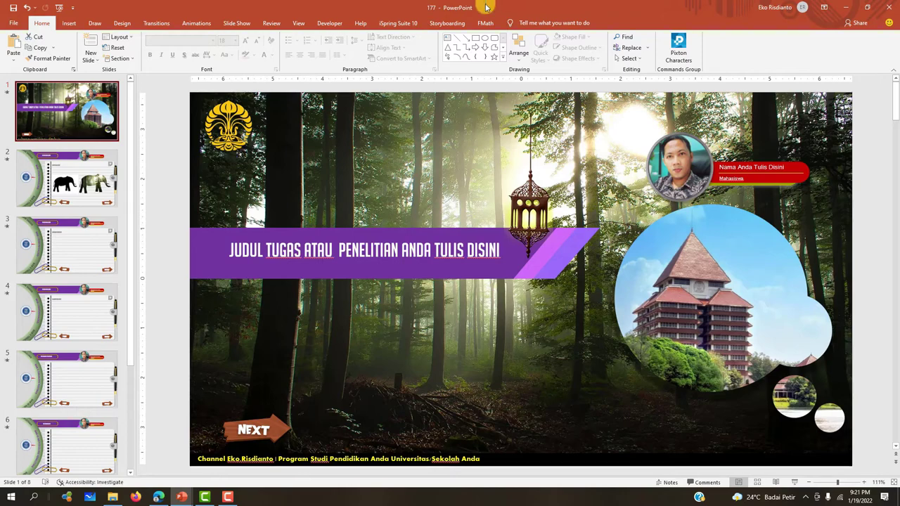
# - On slide 2, nudge the black elephant slightly up-left and select the forest-filled elephant
pyautogui.click(67, 162)
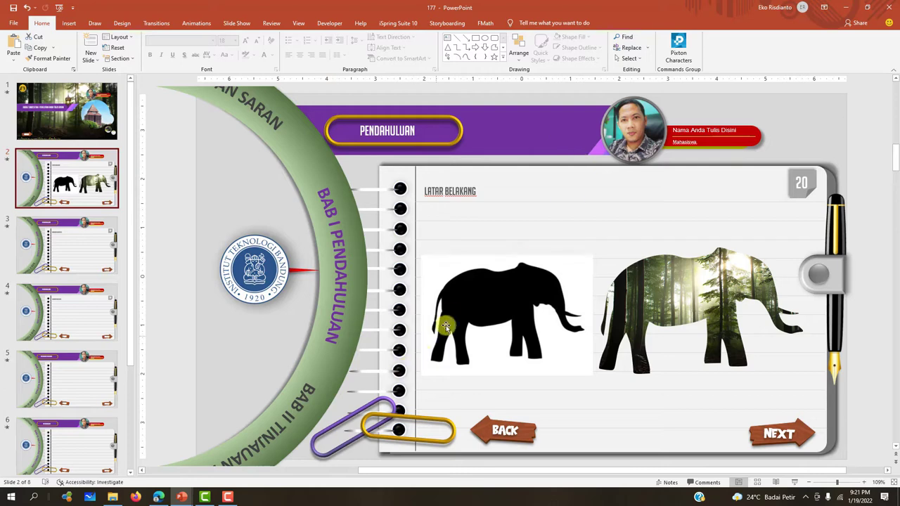
pyautogui.moveTo(483, 296)
pyautogui.mouseDown()
pyautogui.moveTo(482, 255)
pyautogui.moveTo(466, 260)
pyautogui.moveTo(478, 294)
pyautogui.mouseUp()
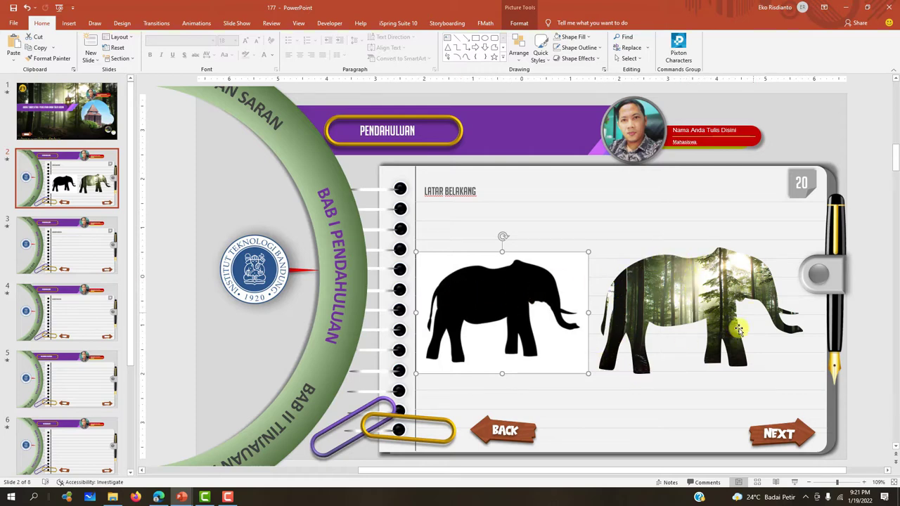
pyautogui.click(676, 283)
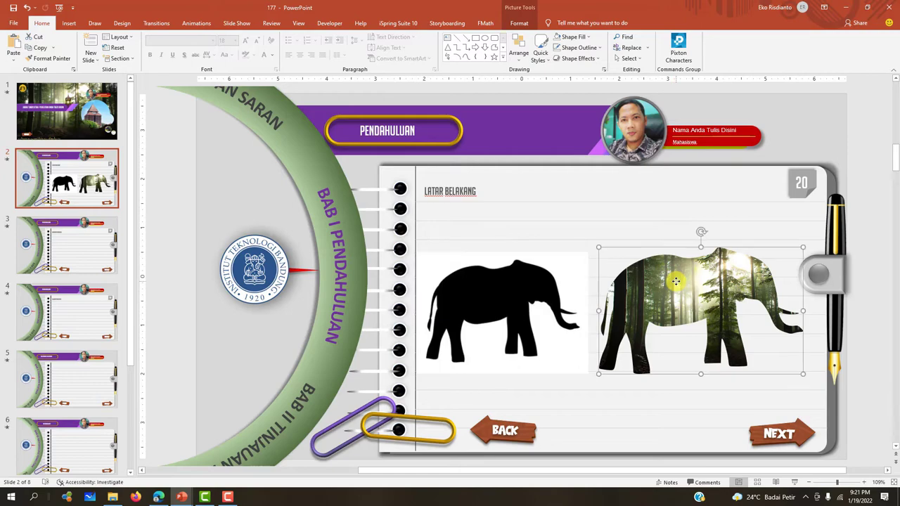
# - Choose Change Picture > From a File for the forest elephant and browse the images
pyautogui.rightClick(675, 282)
pyautogui.moveTo(706, 336)
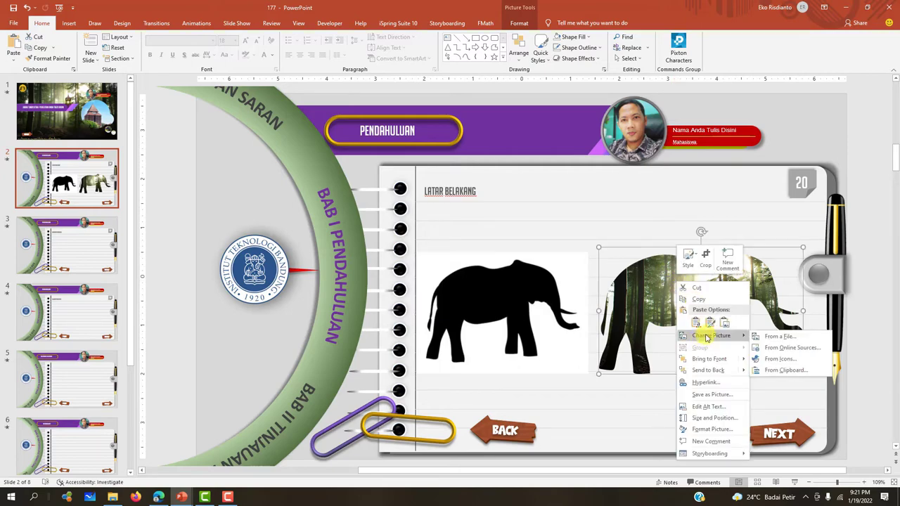
pyautogui.click(785, 338)
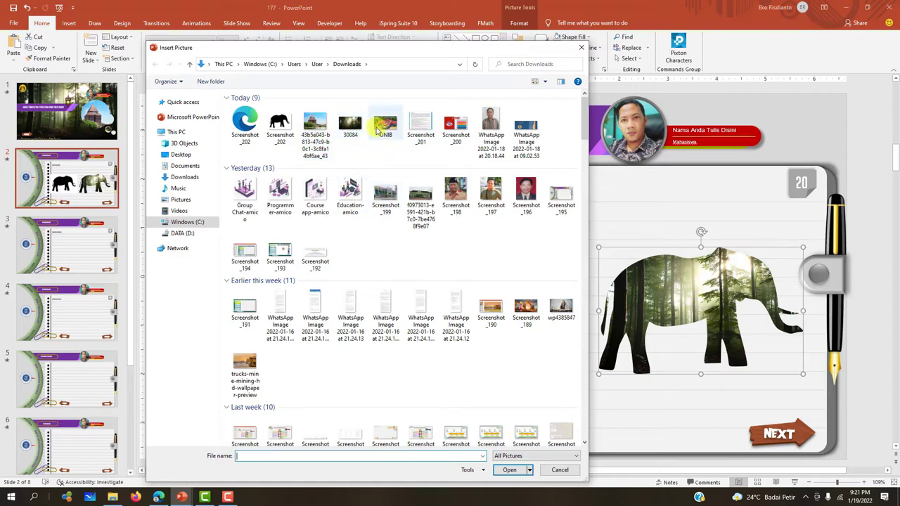
pyautogui.scroll(-5, 414, 232)
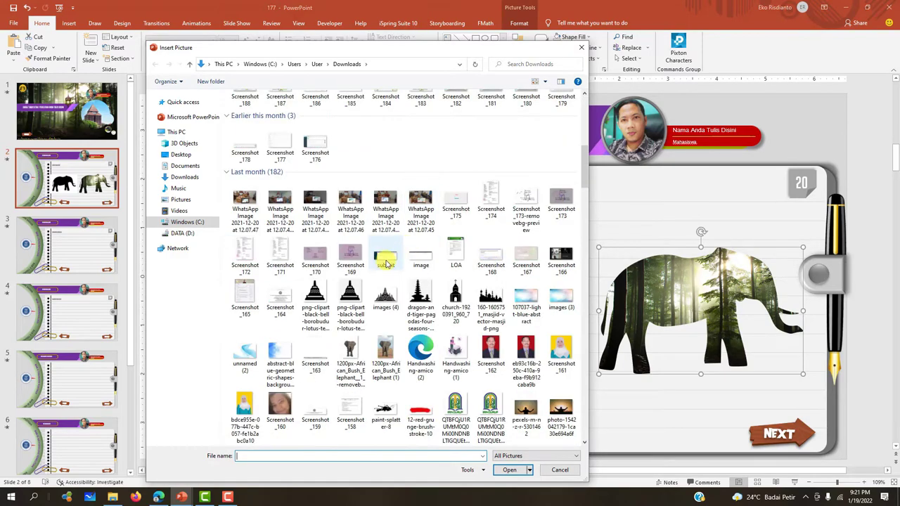
pyautogui.scroll(-5, 375, 284)
pyautogui.scroll(-5, 375, 284)
pyautogui.scroll(-5, 375, 281)
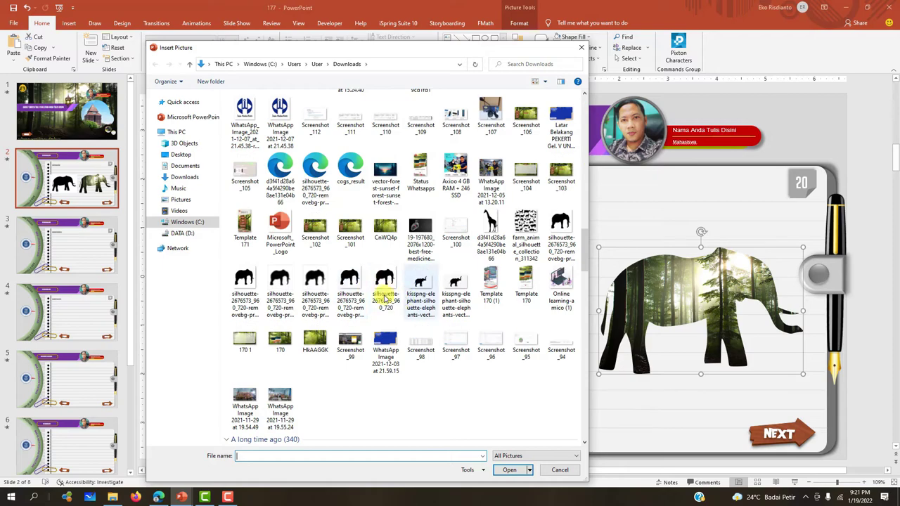
pyautogui.scroll(-3, 391, 244)
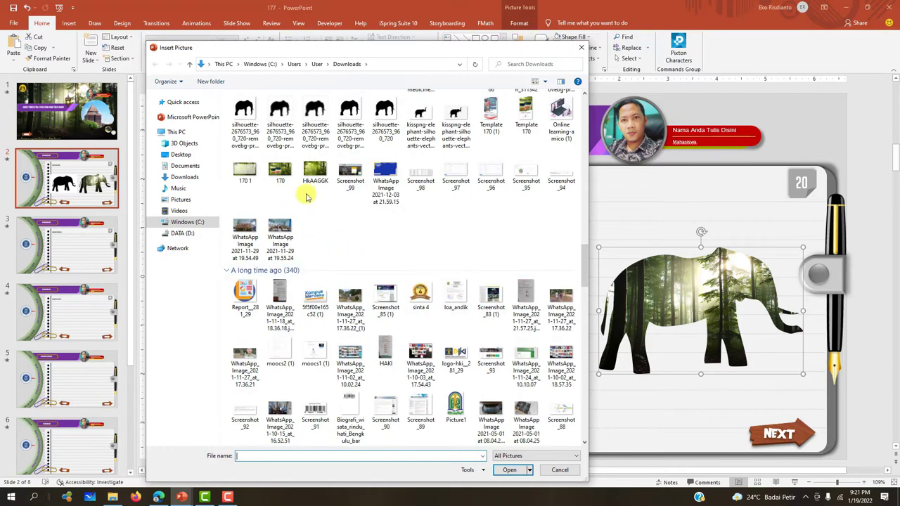
pyautogui.scroll(5, 323, 186)
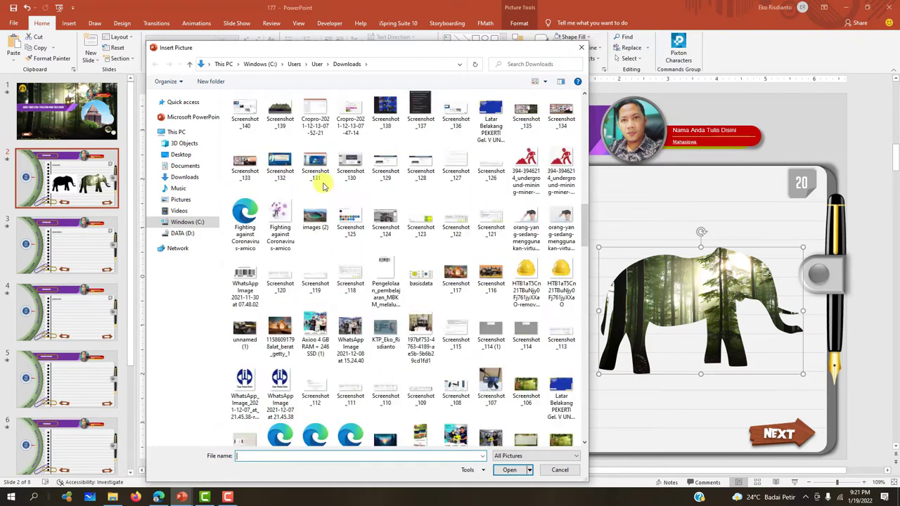
pyautogui.scroll(10, 323, 187)
# - Select the CnWQ4p forest image instead of 30084 and insert it into the elephant
pyautogui.click(350, 125)
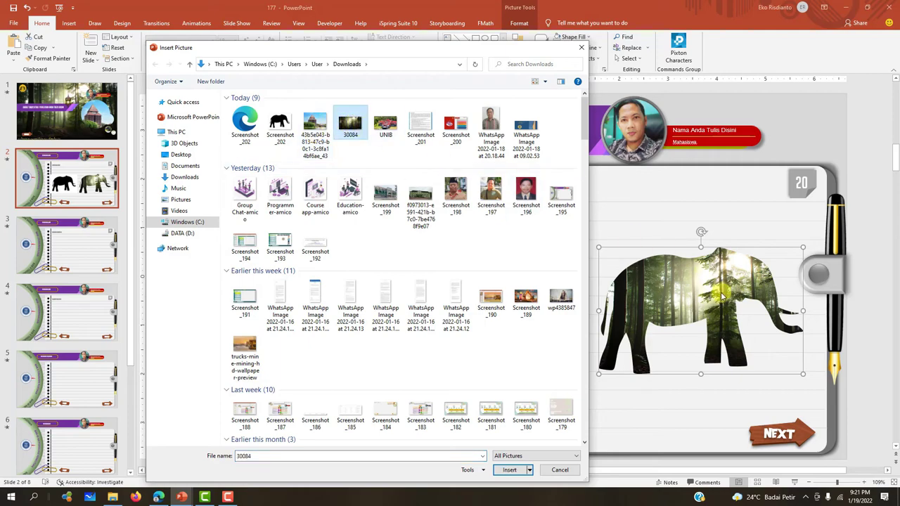
pyautogui.scroll(-2, 395, 227)
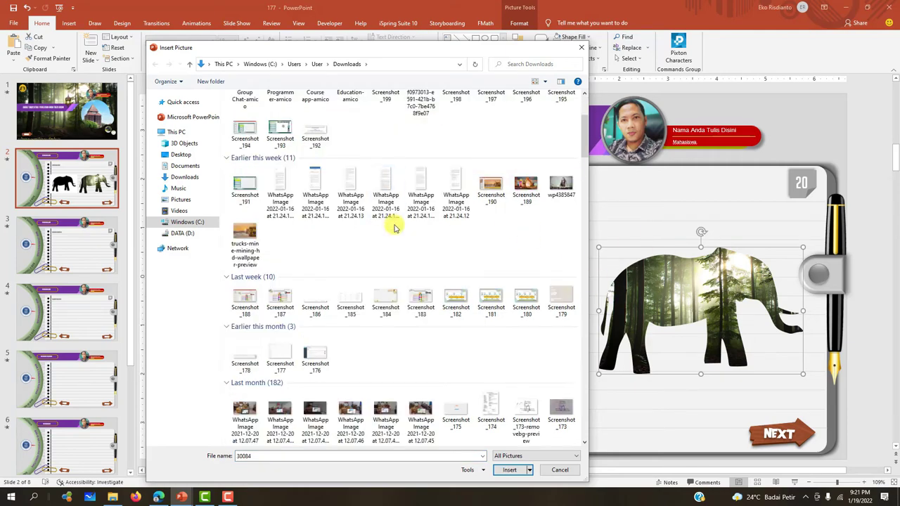
pyautogui.scroll(-5, 383, 239)
pyautogui.scroll(-5, 377, 267)
pyautogui.scroll(-5, 376, 279)
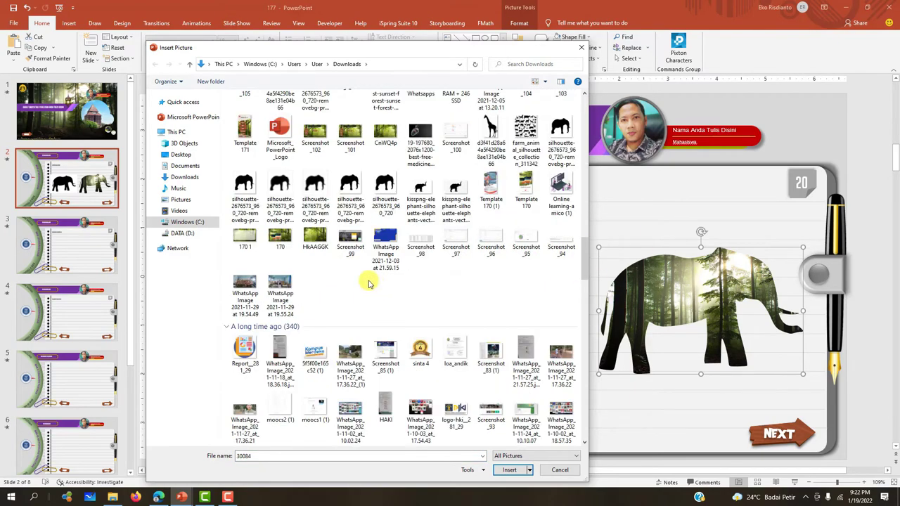
pyautogui.scroll(-5, 368, 284)
pyautogui.scroll(4, 376, 227)
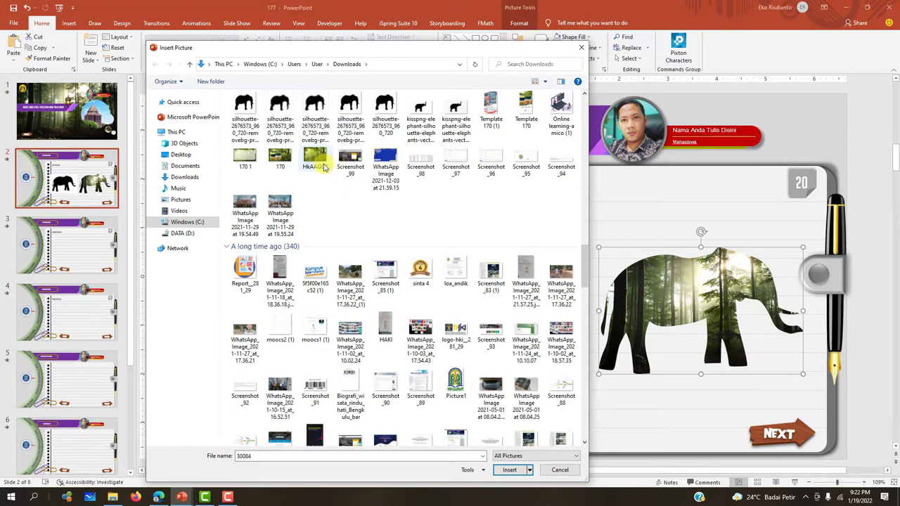
pyautogui.scroll(3, 323, 167)
pyautogui.click(385, 221)
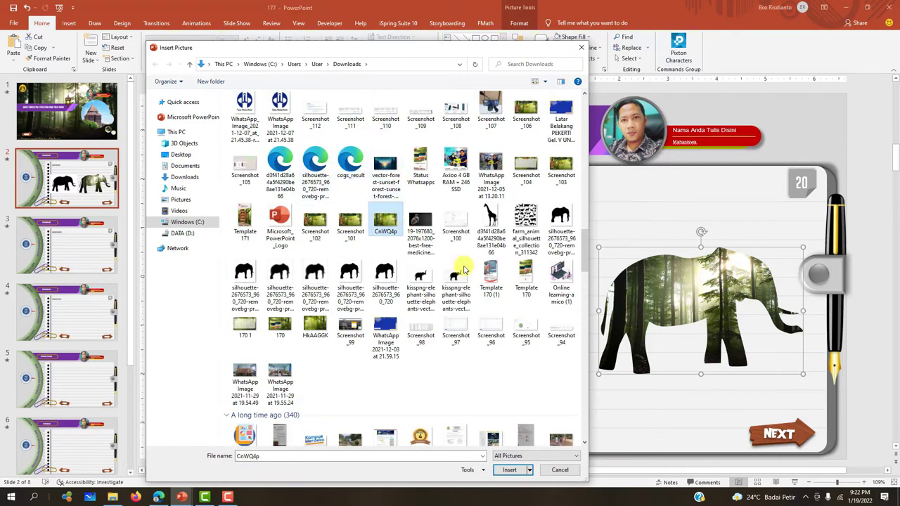
pyautogui.click(510, 470)
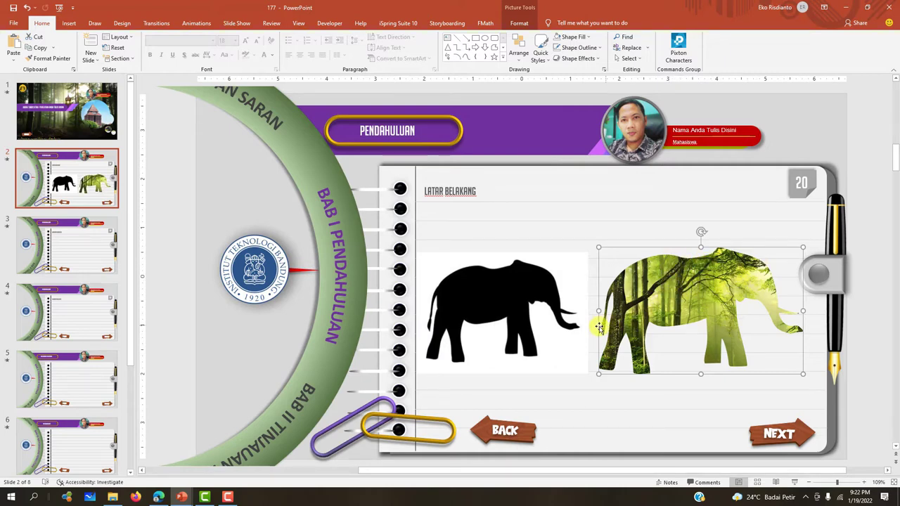
pyautogui.click(653, 236)
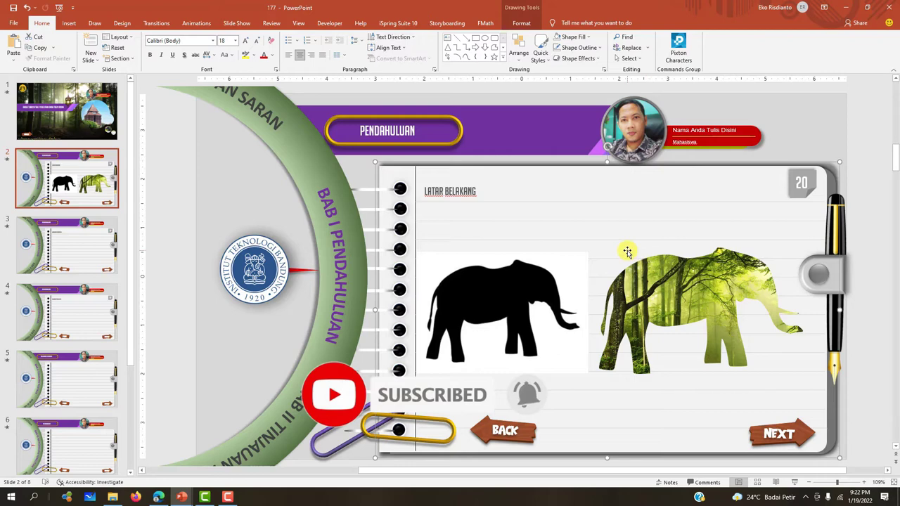
pyautogui.click(626, 251)
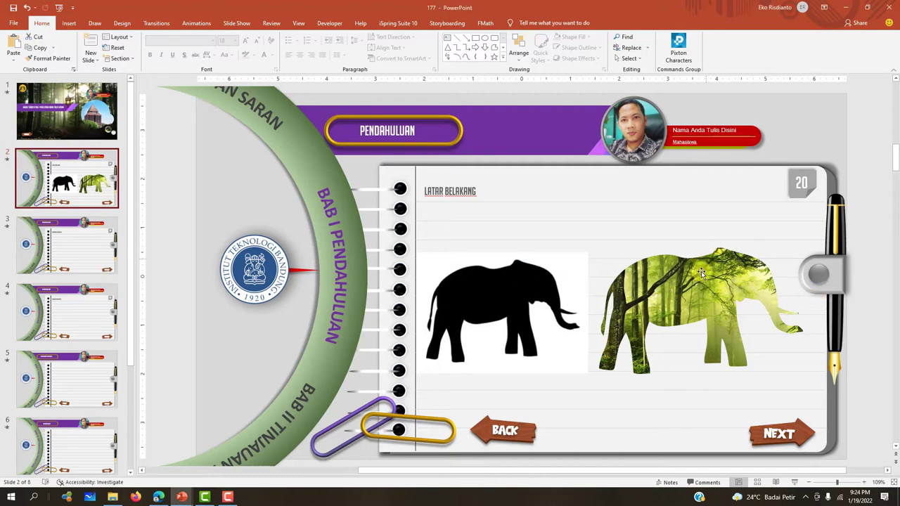
# - Reposition the green forest elephant slightly, check slide 1, then reselect it on slide 2
pyautogui.moveTo(701, 273); pyautogui.dragTo(706, 252)
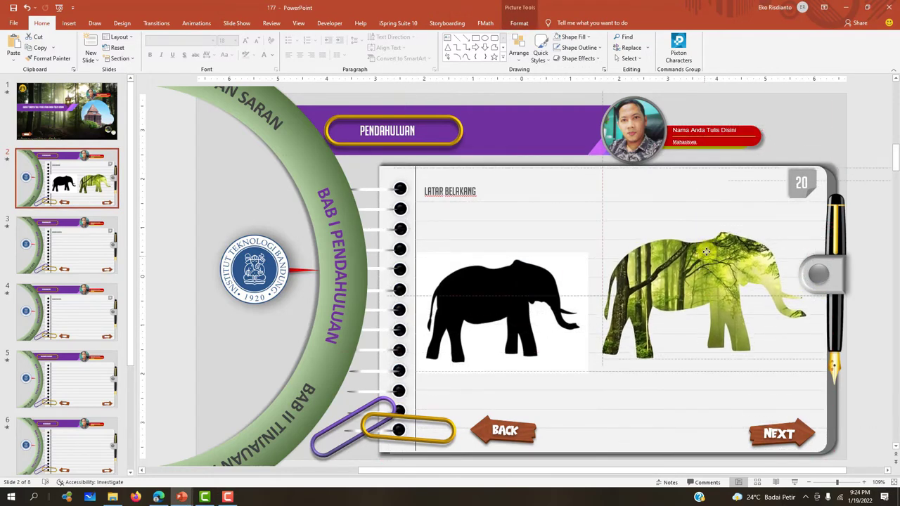
pyautogui.moveTo(706, 252); pyautogui.dragTo(705, 259)
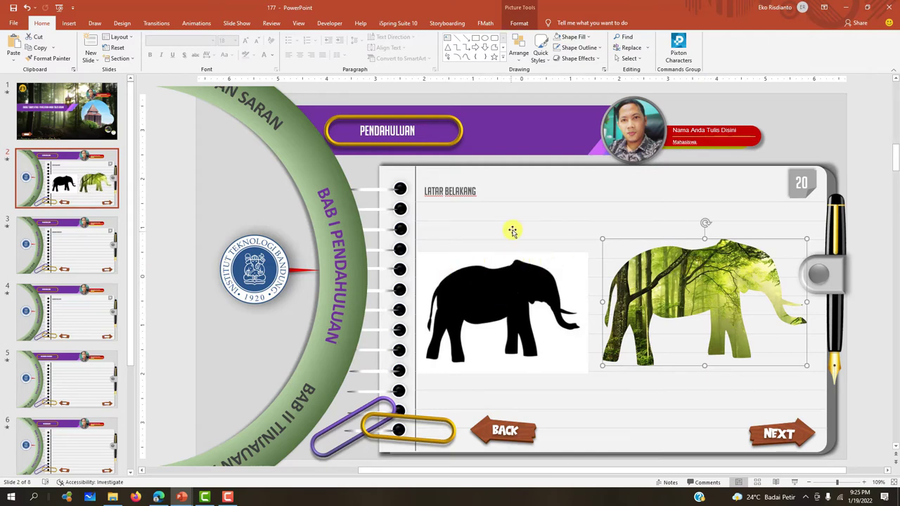
pyautogui.click(70, 130)
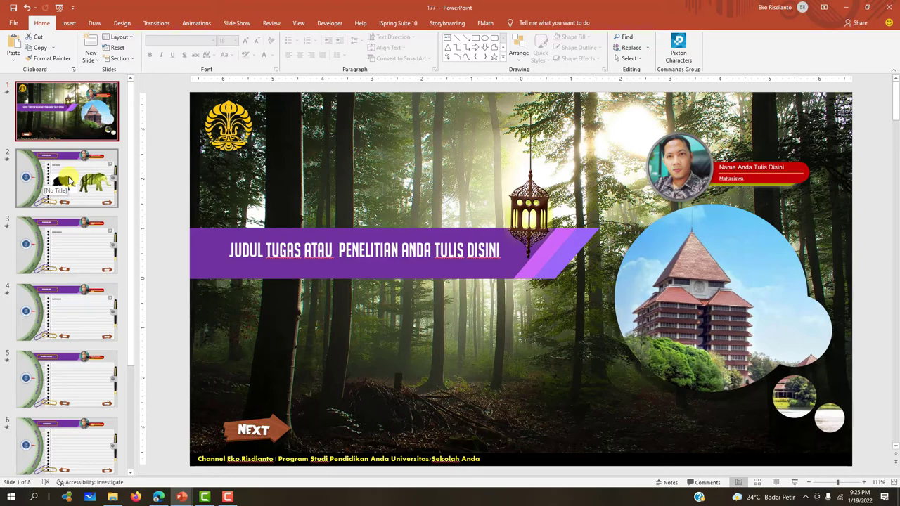
pyautogui.click(83, 184)
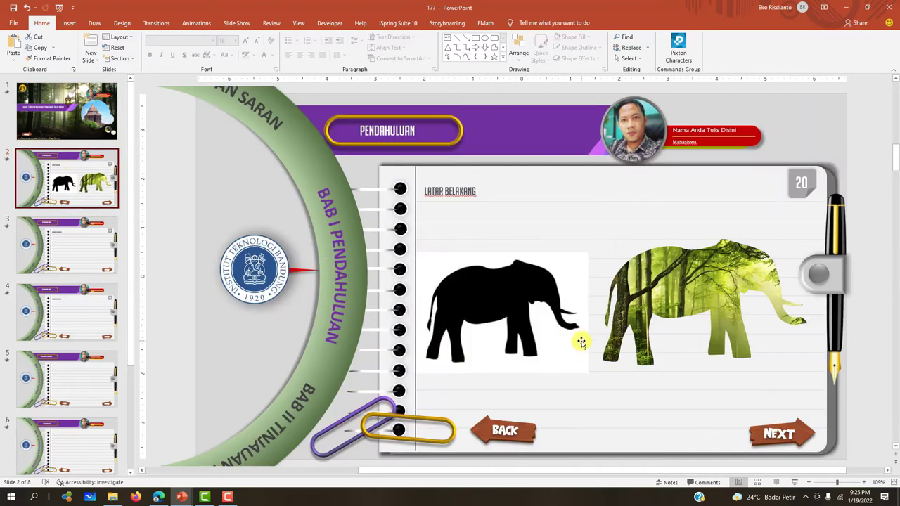
pyautogui.click(670, 296)
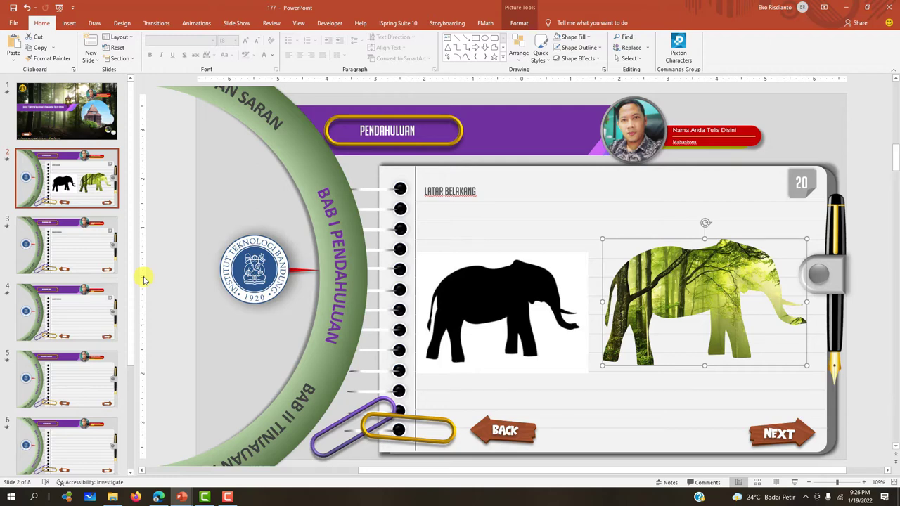
# - Nudge the black elephant up and right to line up with the forest elephant, then go to slide 3
pyautogui.click(497, 290)
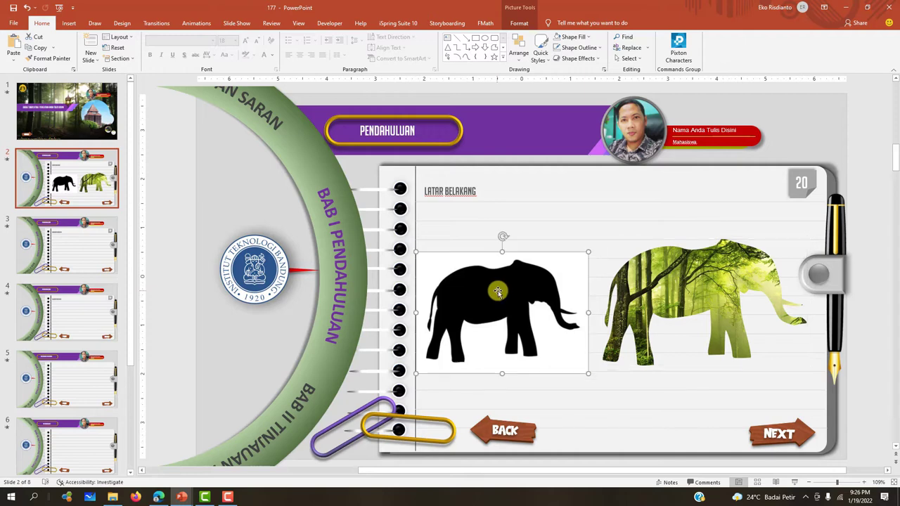
pyautogui.moveTo(535, 291); pyautogui.dragTo(536, 279)
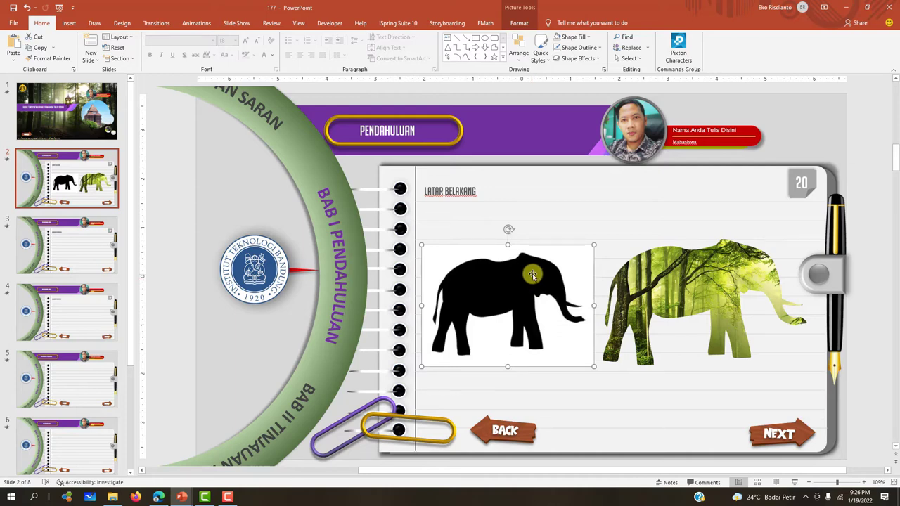
pyautogui.click(667, 274)
pyautogui.click(573, 277)
pyautogui.click(685, 284)
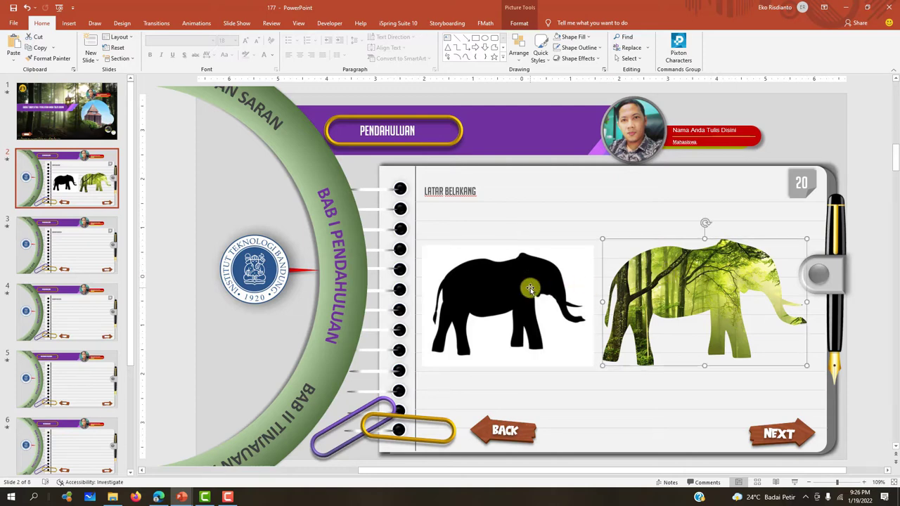
pyautogui.click(99, 251)
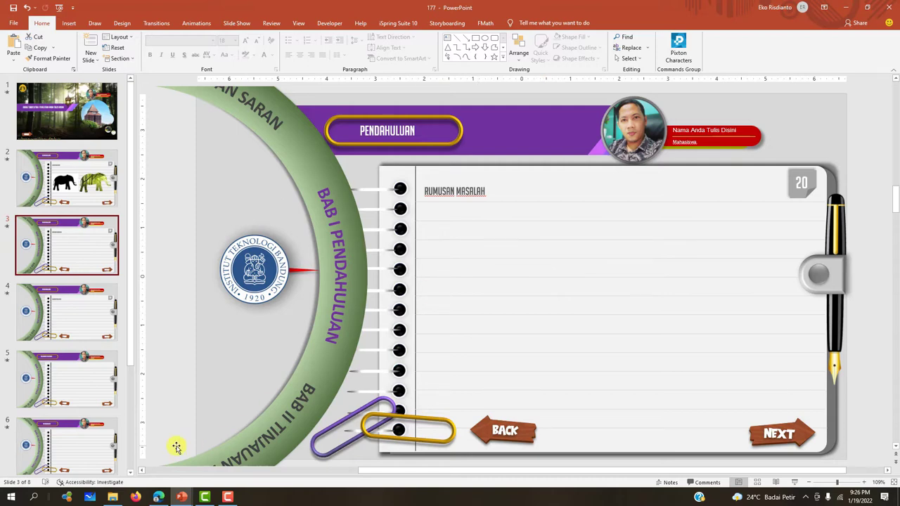
# - Open a new browser tab and search Google for 'animal vector'
pyautogui.click(156, 499)
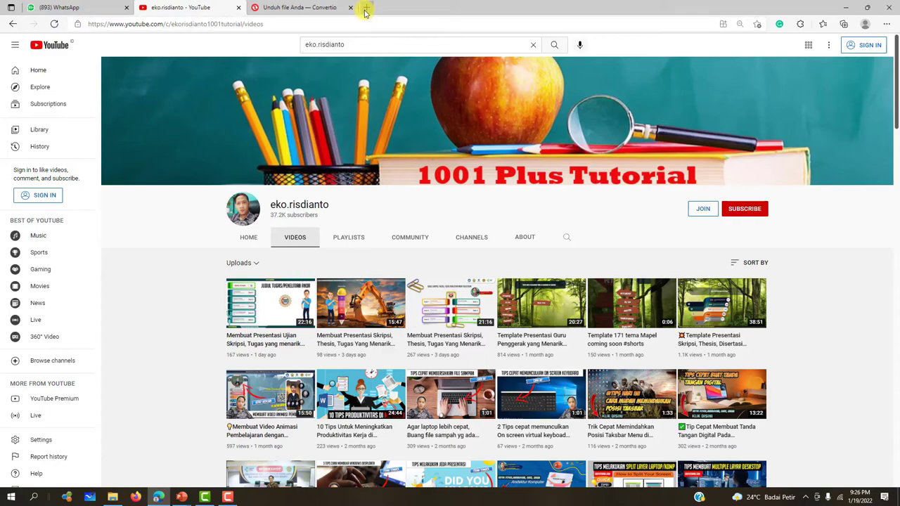
pyautogui.click(365, 12)
pyautogui.write('google.com')
pyautogui.press('Return')
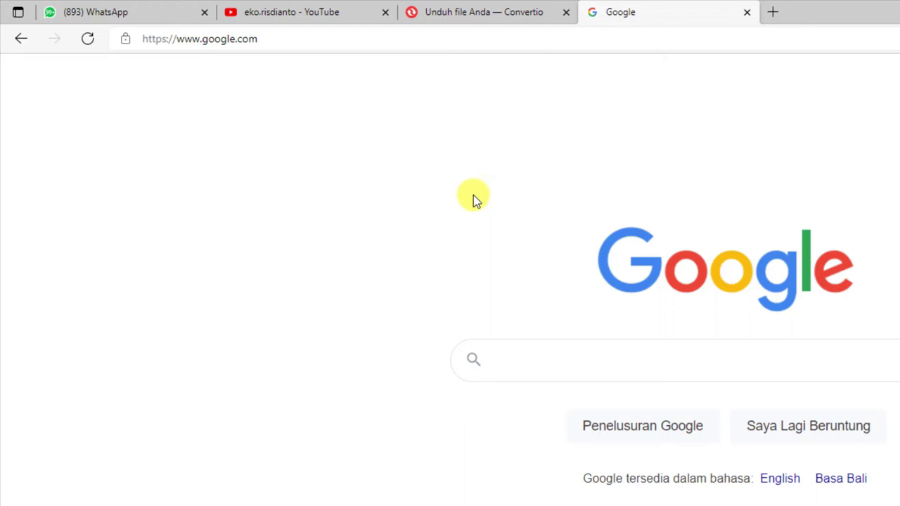
pyautogui.write('an')
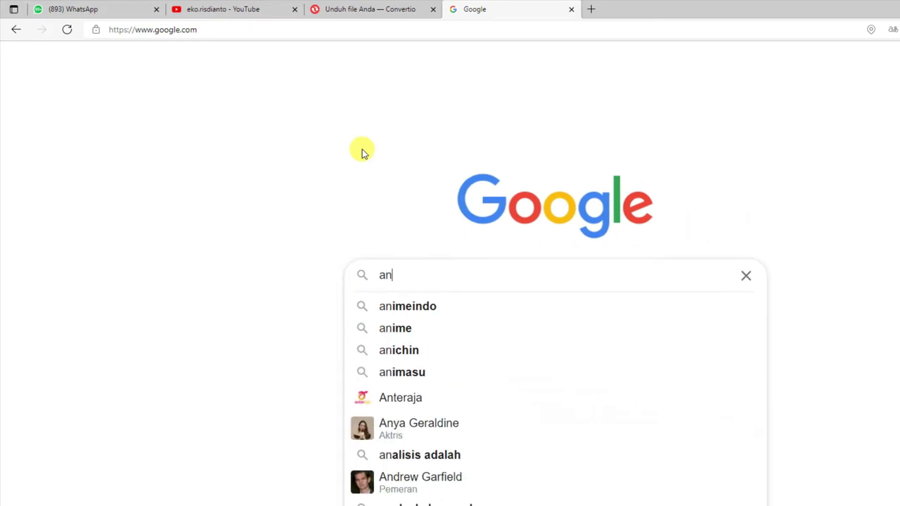
pyautogui.write('imal ve')
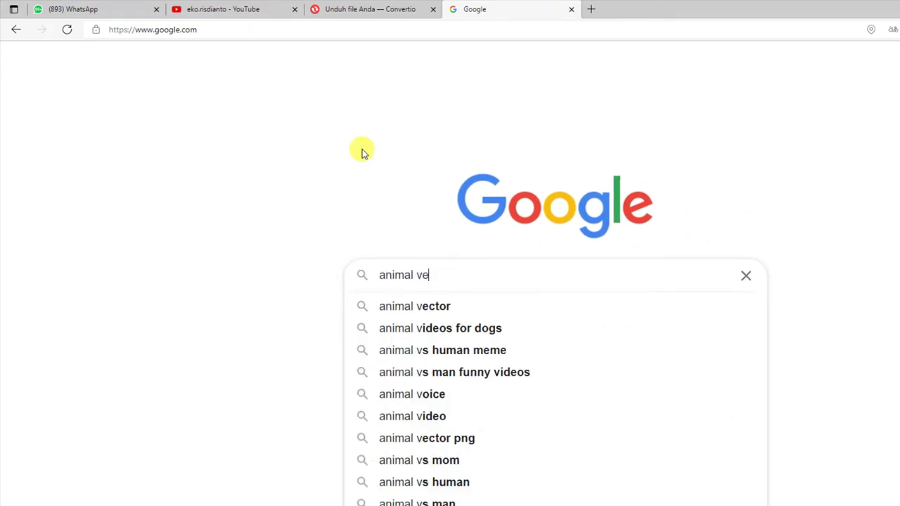
pyautogui.write('ctor')
pyautogui.press('Return')
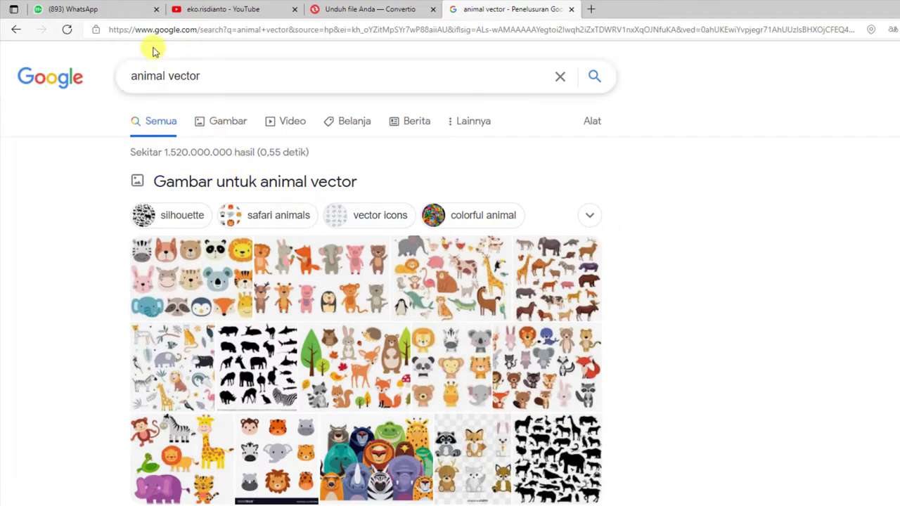
# - Switch to the image results for animal vector and scroll through them
pyautogui.click(227, 123)
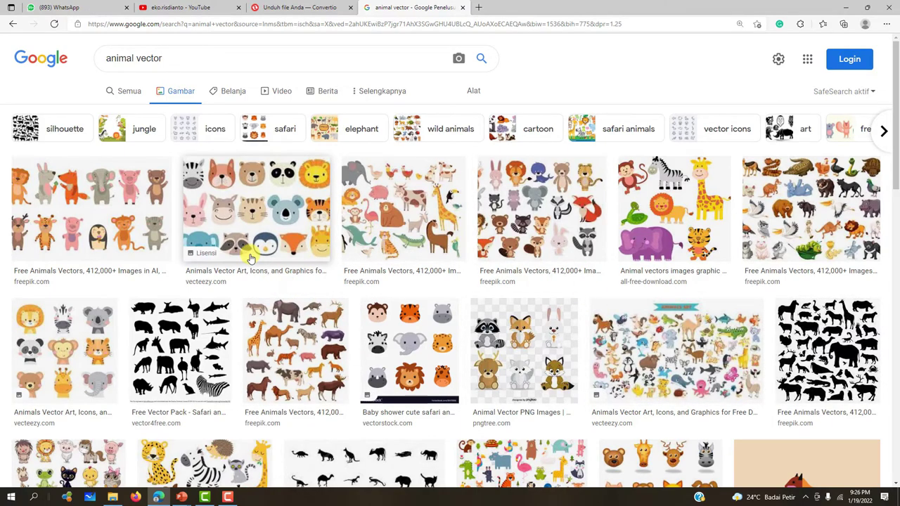
pyautogui.scroll(-2, 387, 287)
pyautogui.scroll(-3, 388, 287)
pyautogui.scroll(-2, 387, 287)
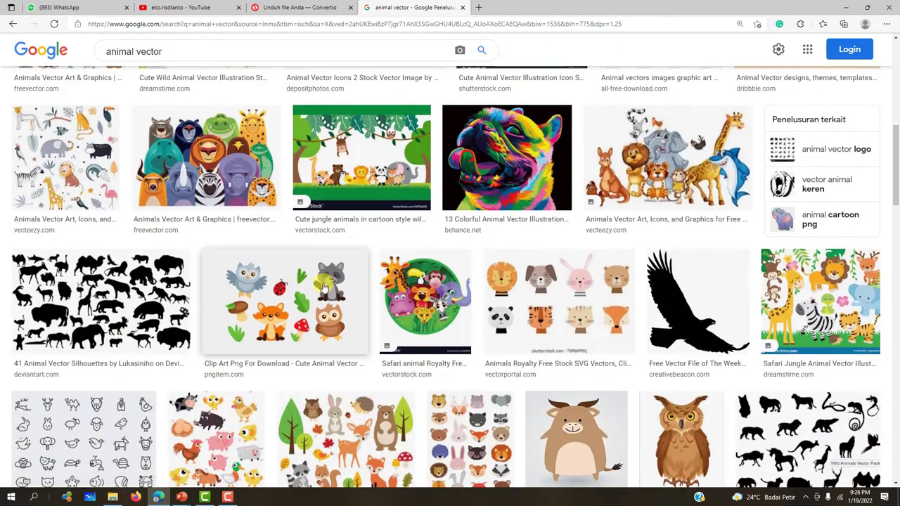
pyautogui.scroll(-3, 322, 287)
pyautogui.scroll(-4, 358, 269)
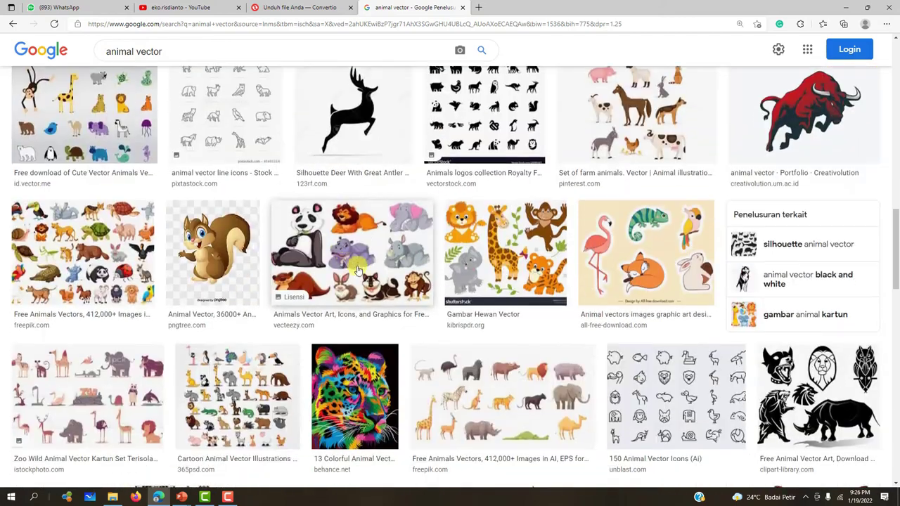
pyautogui.scroll(-1, 523, 267)
pyautogui.scroll(-3, 445, 260)
pyautogui.scroll(-5, 412, 261)
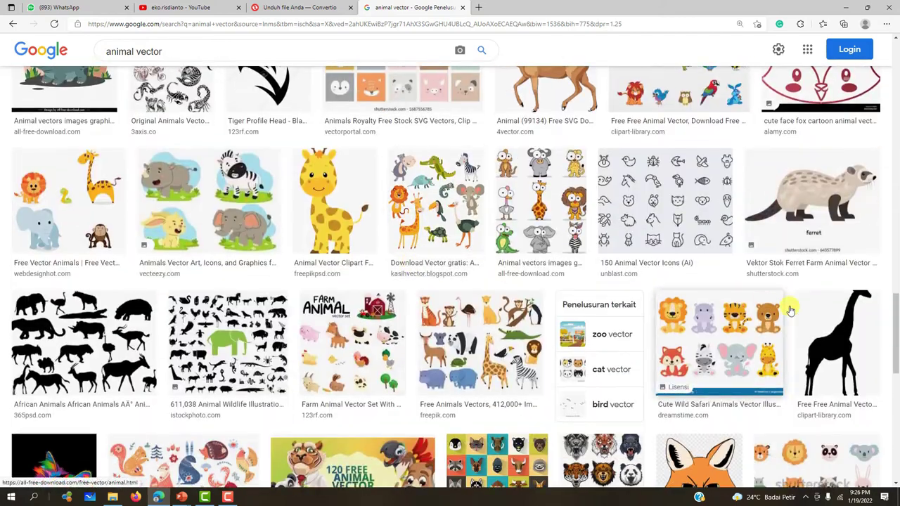
# - Preview the giraffe silhouette image, then close the preview
pyautogui.click(815, 338)
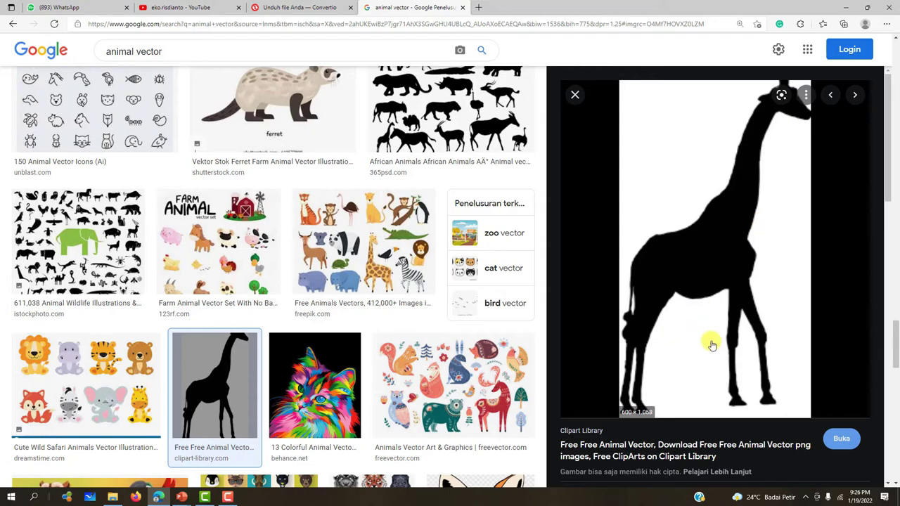
pyautogui.scroll(-1, 471, 257)
pyautogui.scroll(-2, 471, 257)
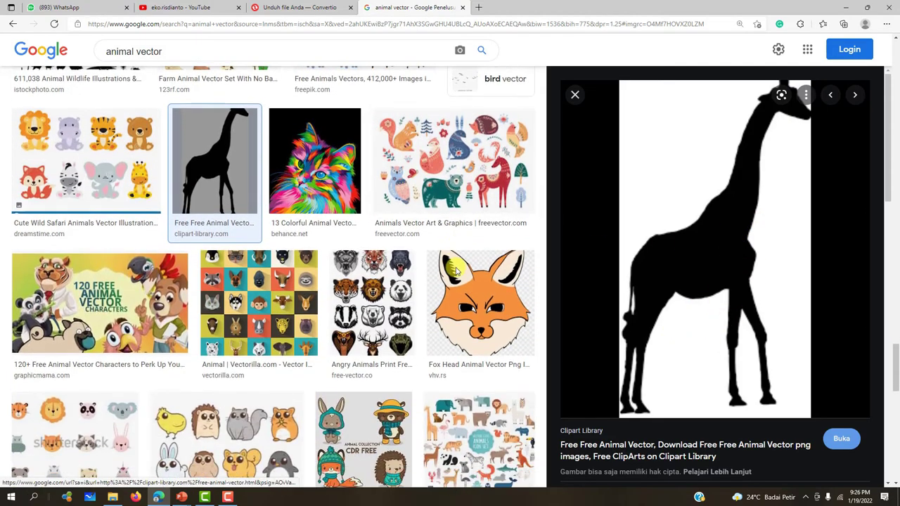
pyautogui.scroll(-1, 506, 176)
pyautogui.click(573, 94)
pyautogui.scroll(-3, 436, 284)
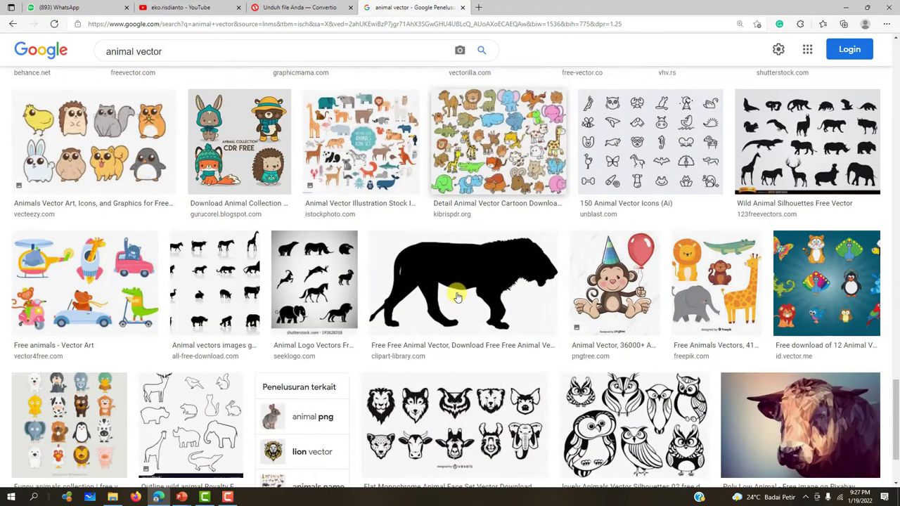
# - Preview several animal silhouette sets, then open the black eagle silhouette
pyautogui.click(427, 283)
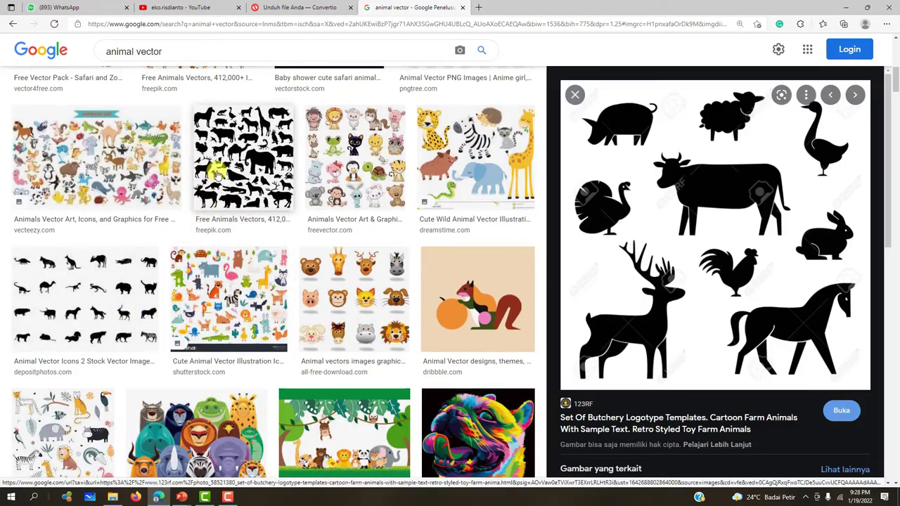
pyautogui.click(215, 176)
pyautogui.scroll(-3, 316, 190)
pyautogui.scroll(-2, 604, 367)
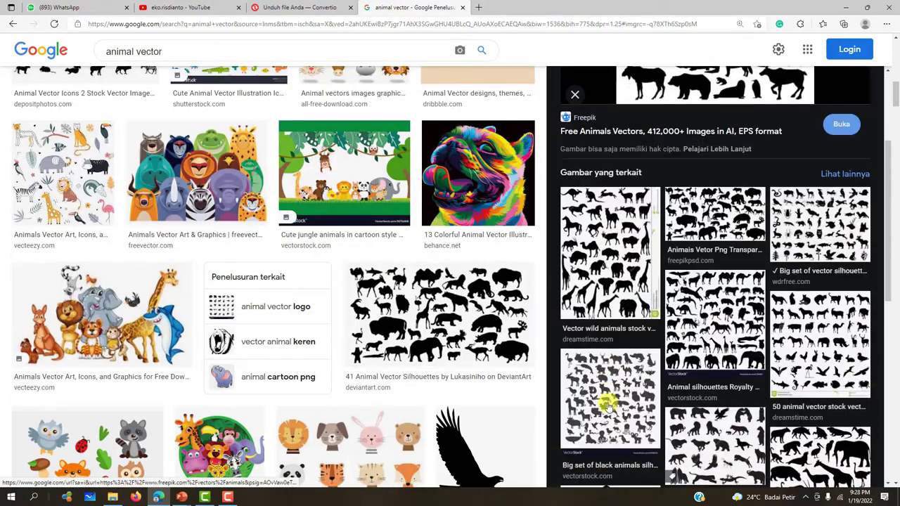
pyautogui.scroll(-2, 669, 393)
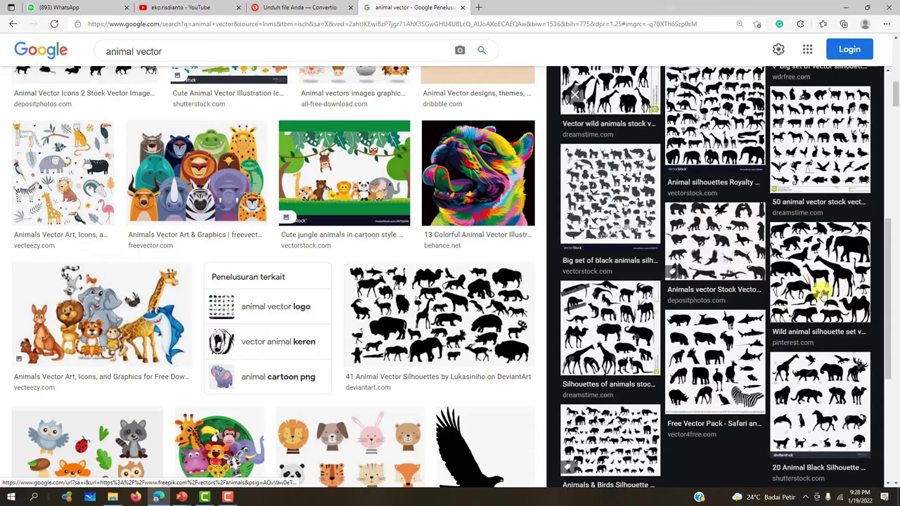
pyautogui.click(817, 283)
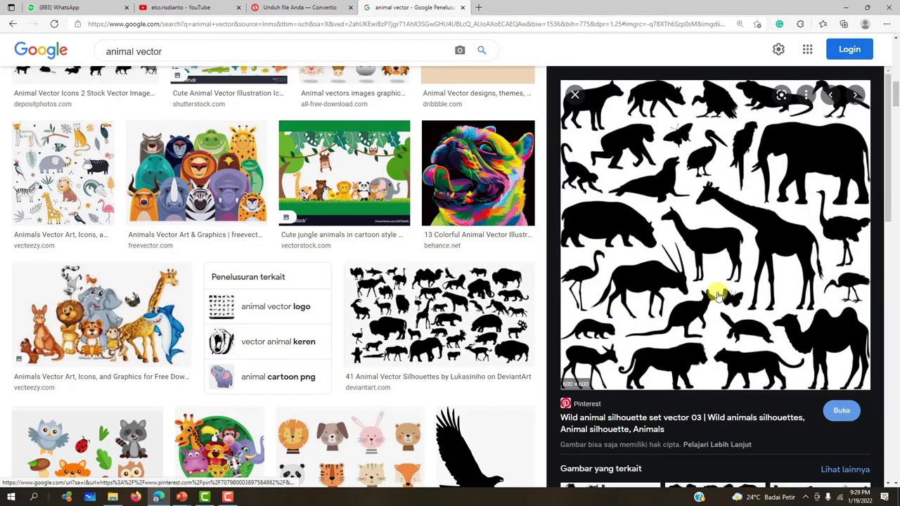
pyautogui.scroll(-5, 626, 298)
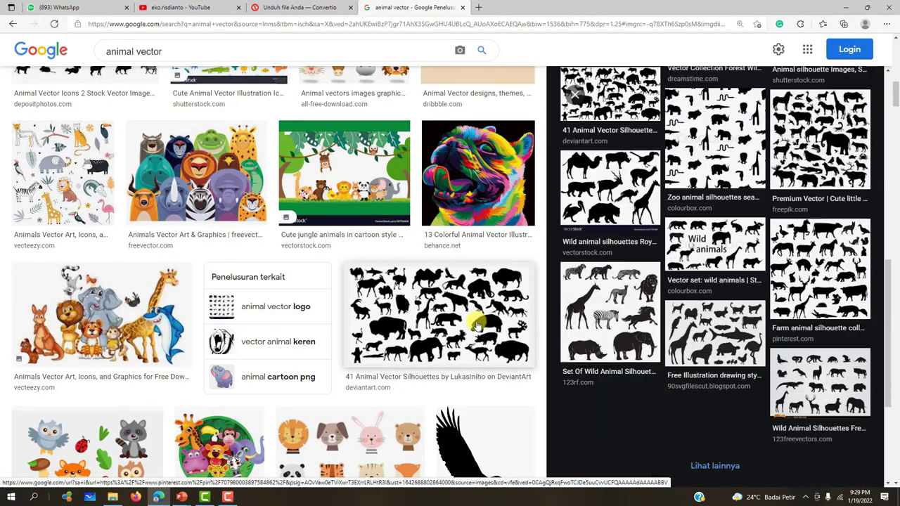
pyautogui.scroll(-1, 465, 398)
pyautogui.scroll(-3, 465, 398)
pyautogui.click(485, 204)
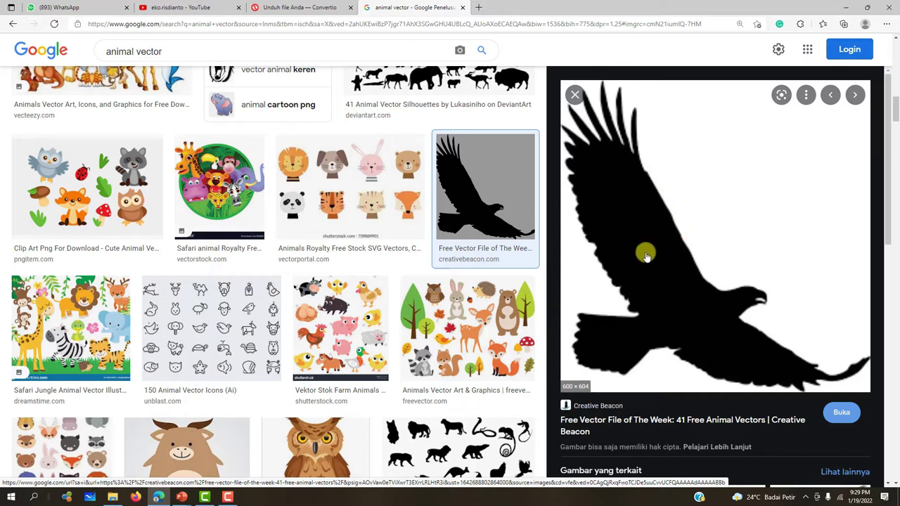
# - Save the eagle silhouette as images.png in Downloads and close the Google Images tab
pyautogui.rightClick(666, 213)
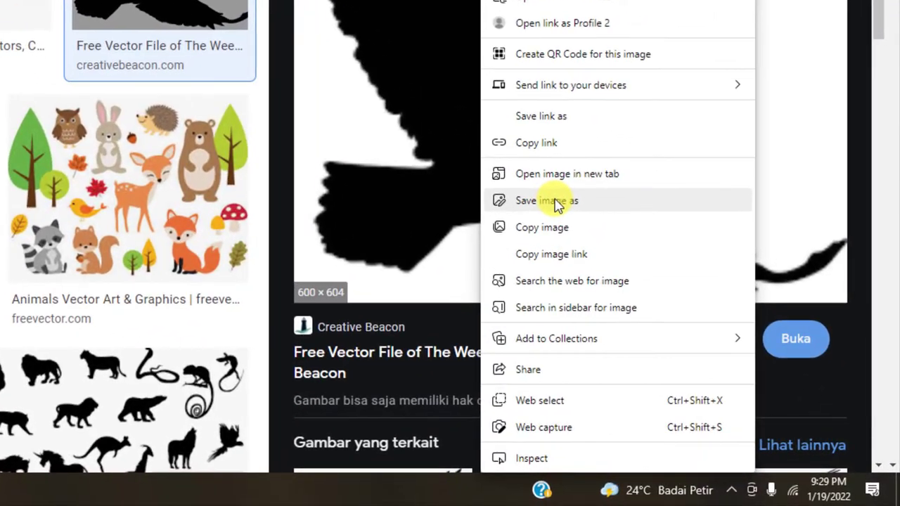
pyautogui.click(703, 335)
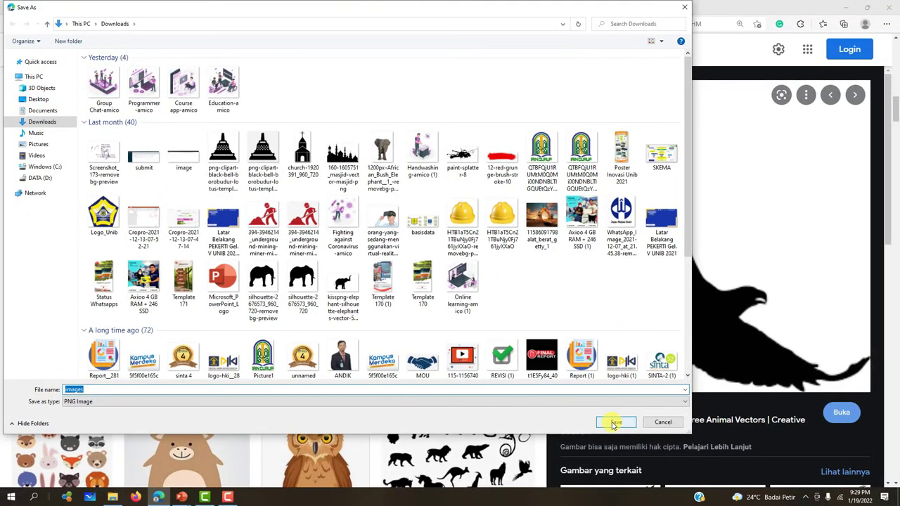
pyautogui.click(615, 422)
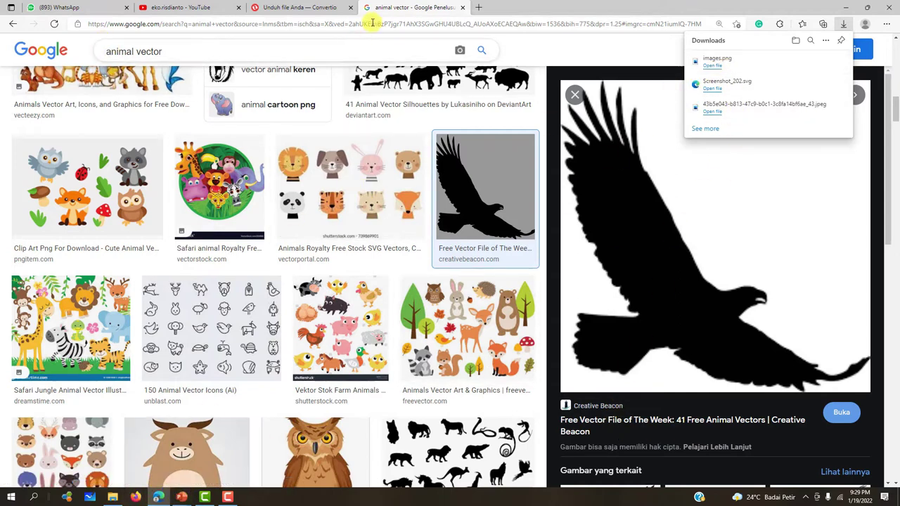
pyautogui.click(462, 8)
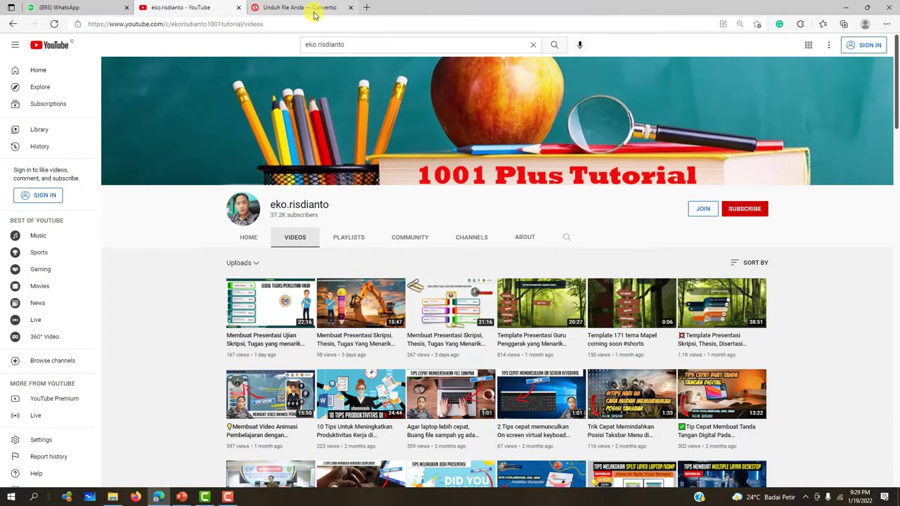
# - Load the downloaded images.png eagle file into Convertio
pyautogui.click(281, 8)
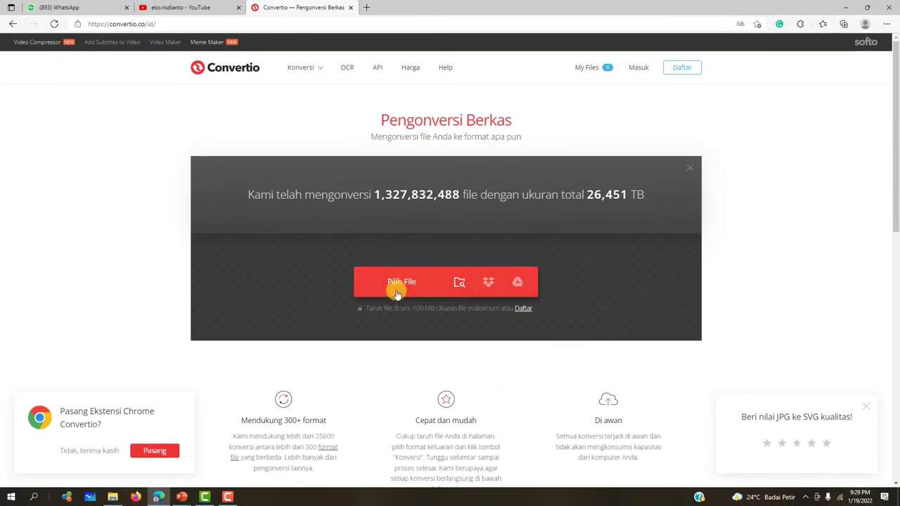
pyautogui.click(407, 285)
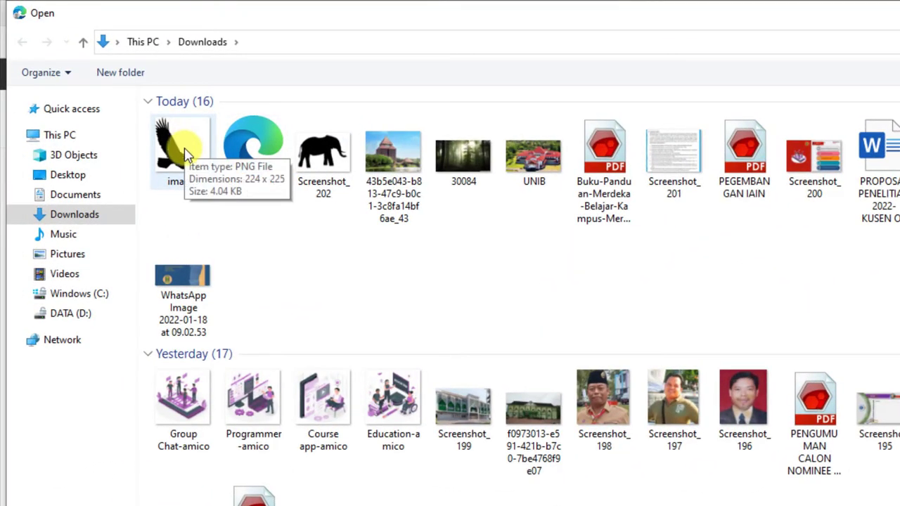
pyautogui.click(185, 149)
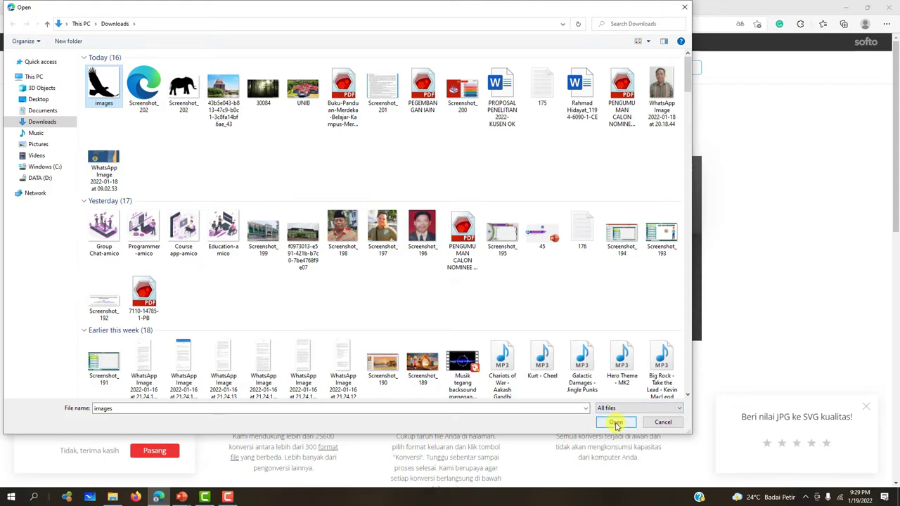
pyautogui.click(616, 423)
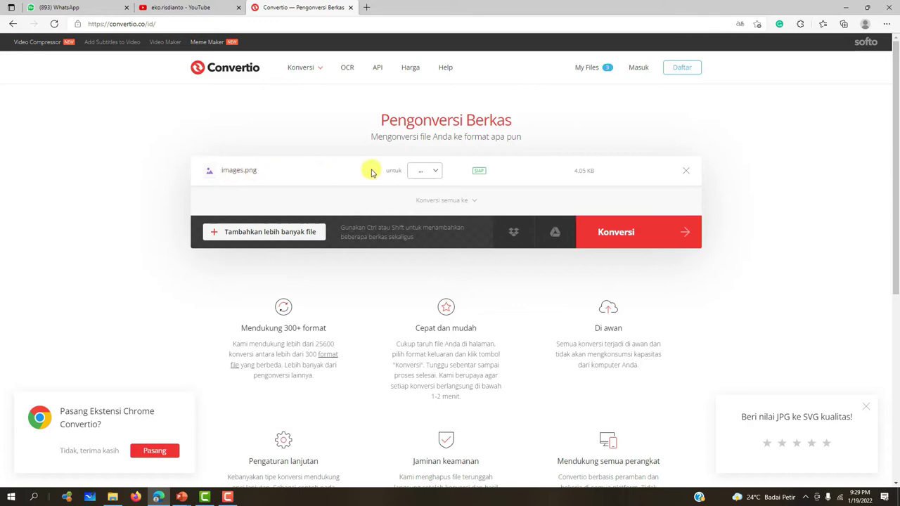
# - Convert the image to SVG and download images.svg
pyautogui.click(436, 175)
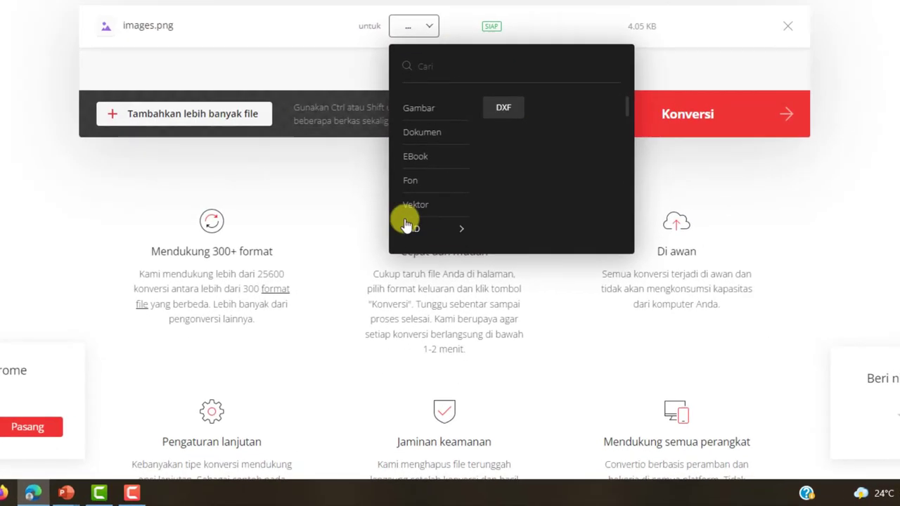
pyautogui.moveTo(441, 297)
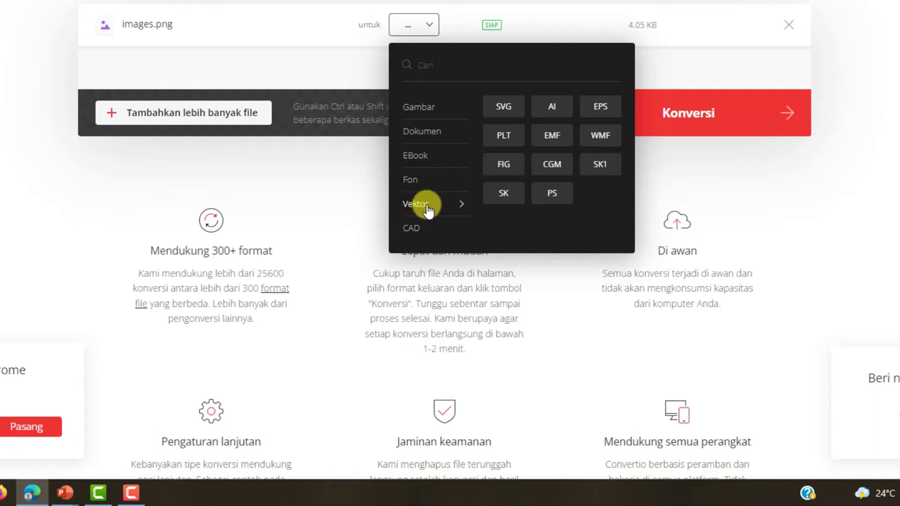
pyautogui.click(503, 111)
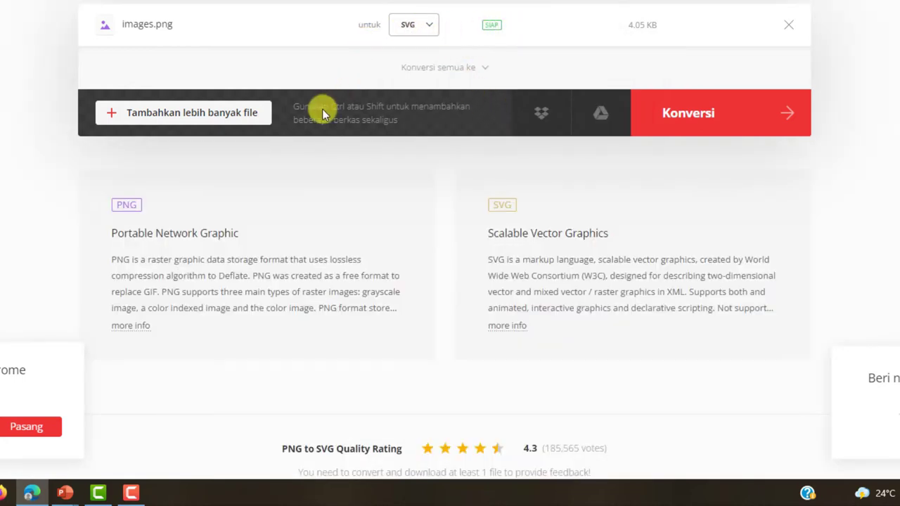
pyautogui.click(700, 113)
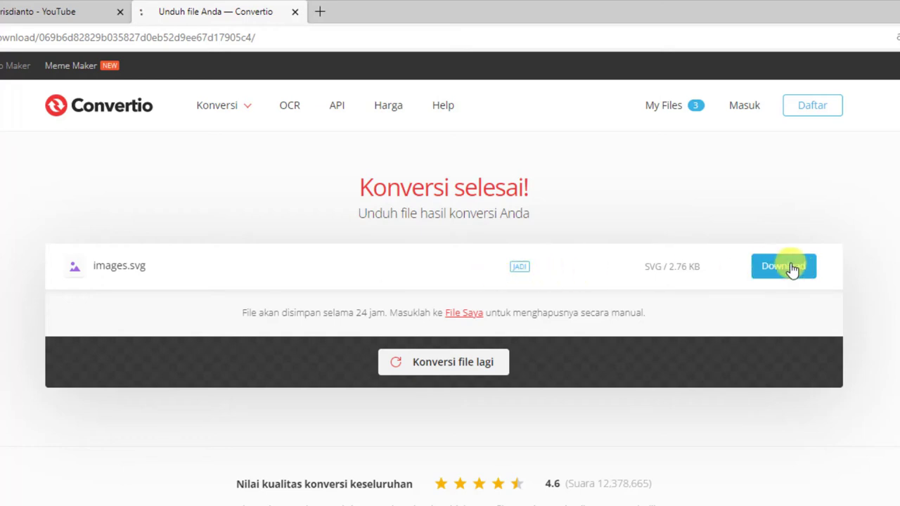
pyautogui.click(792, 267)
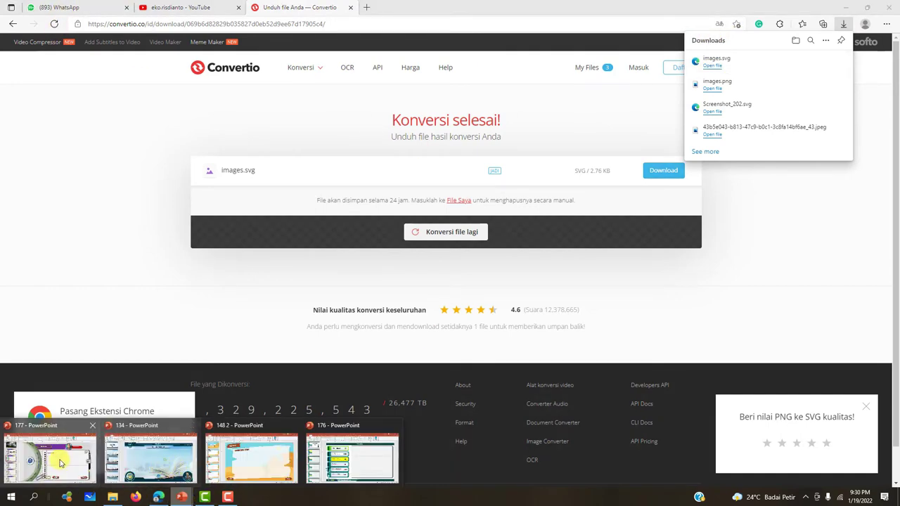
# - Return to the 177 presentation and review slides 2 and 3
pyautogui.click(55, 453)
pyautogui.click(166, 204)
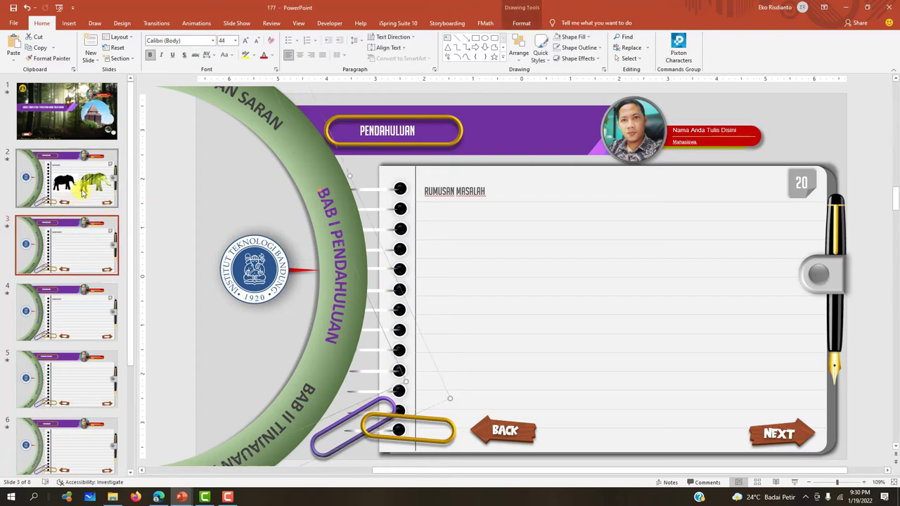
pyautogui.click(81, 188)
pyautogui.click(77, 252)
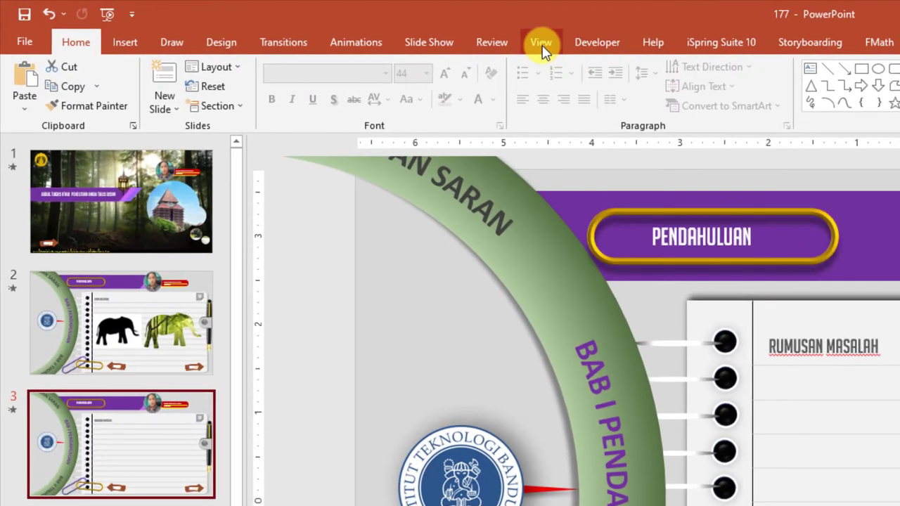
# - In Slide Master view, insert a new layout and delete all its placeholders
pyautogui.click(542, 44)
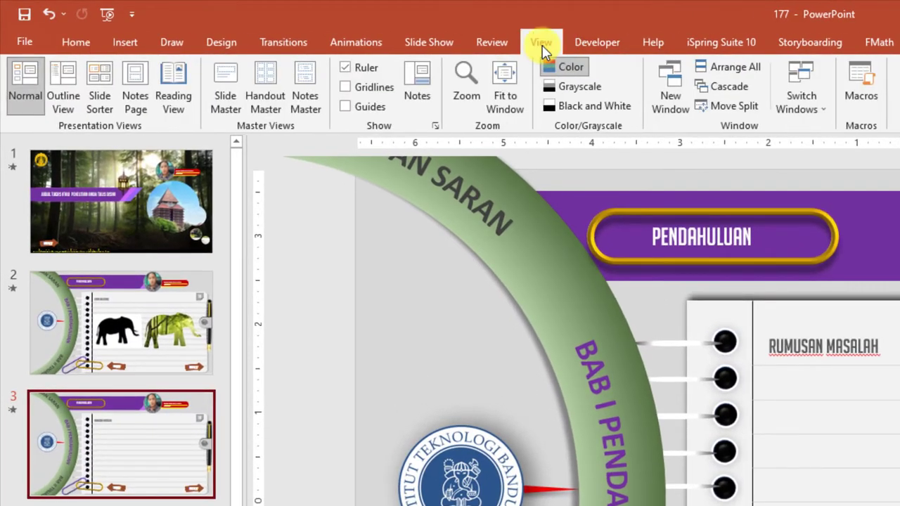
pyautogui.click(224, 112)
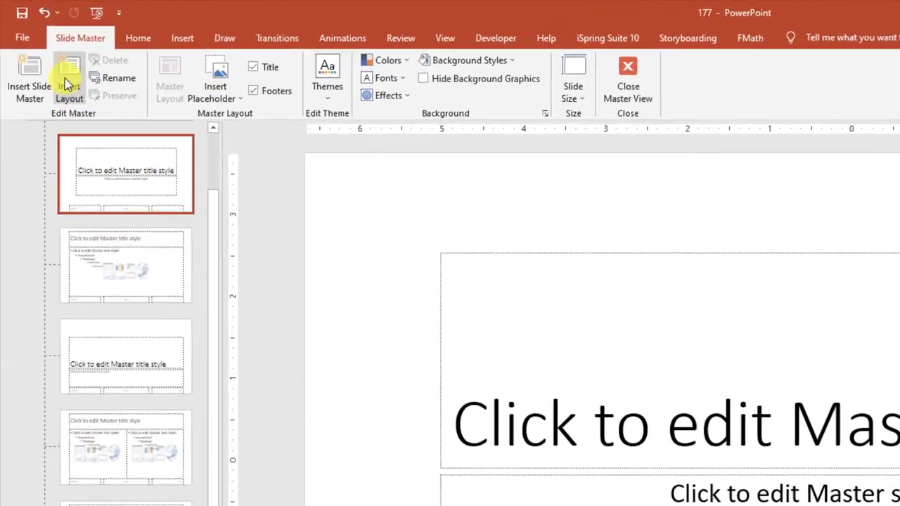
pyautogui.click(80, 98)
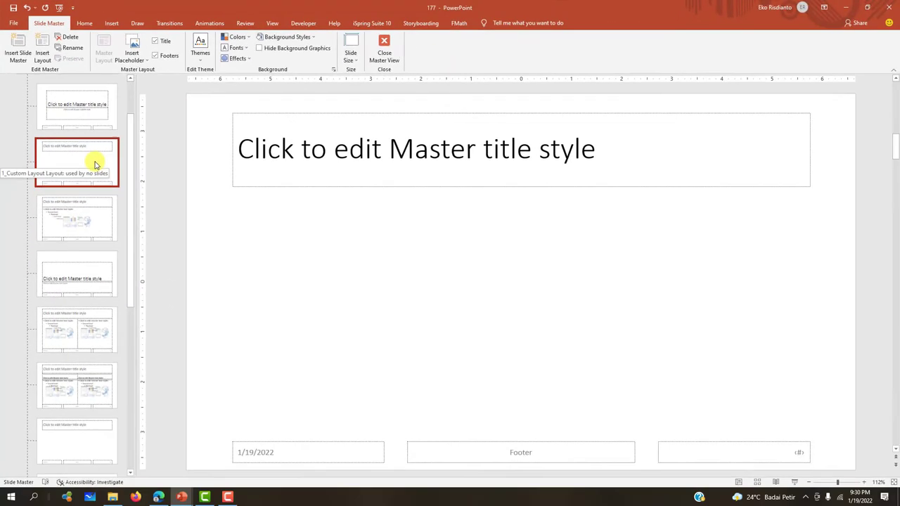
pyautogui.click(391, 135)
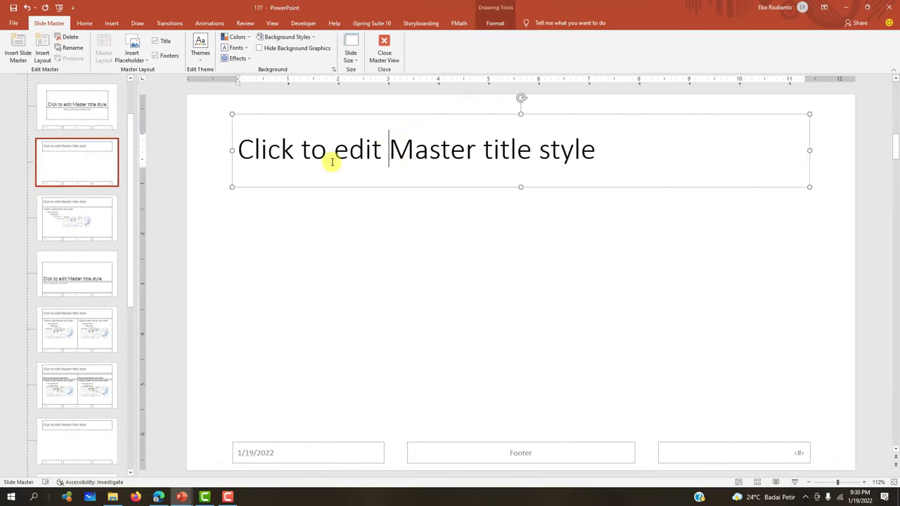
pyautogui.click(211, 229)
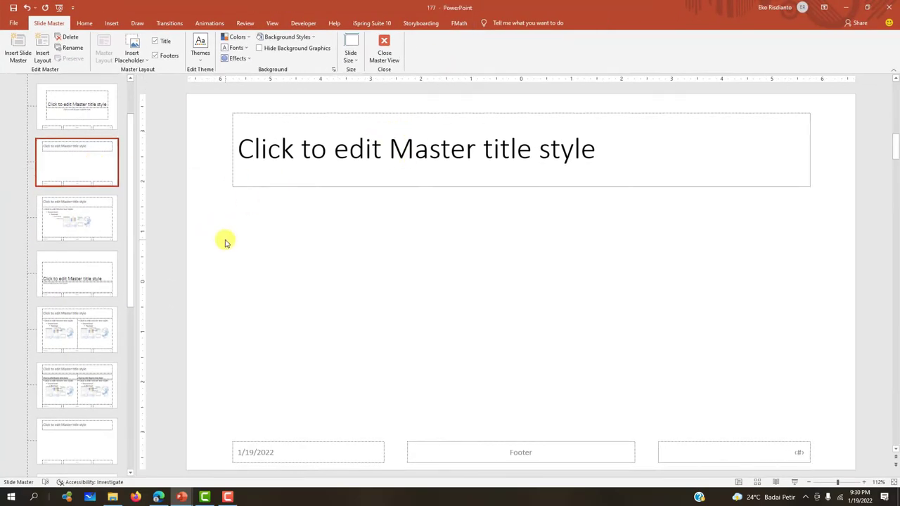
pyautogui.hotkey('ctrl', 'a')
pyautogui.press('Delete')
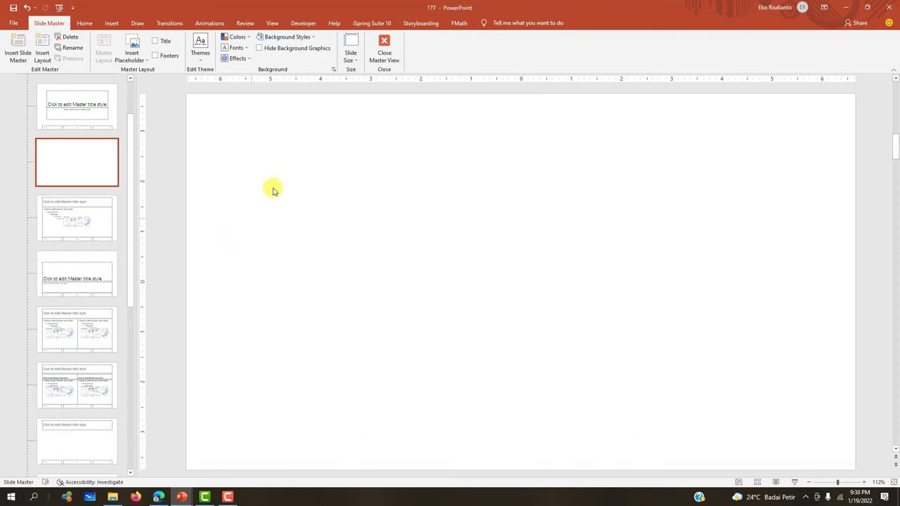
pyautogui.click(110, 23)
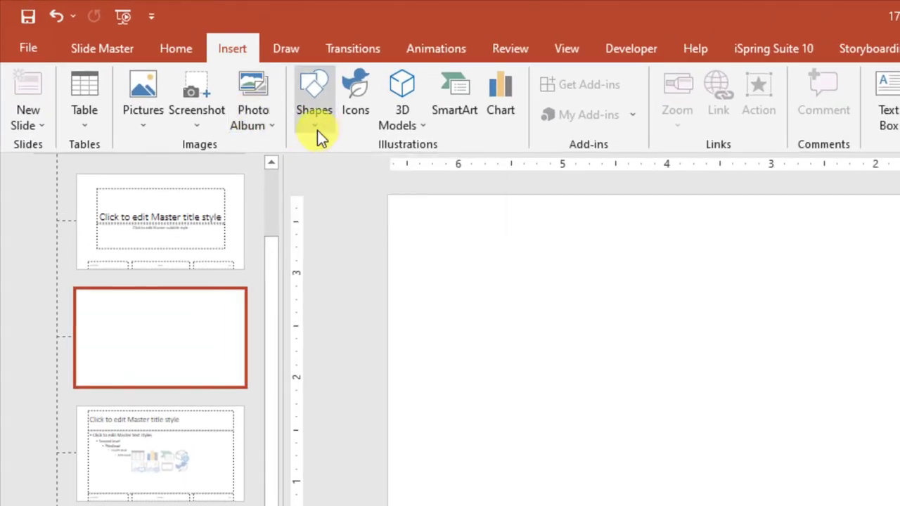
# - Insert the converted images SVG eagle from this device onto the blank layout
pyautogui.click(142, 127)
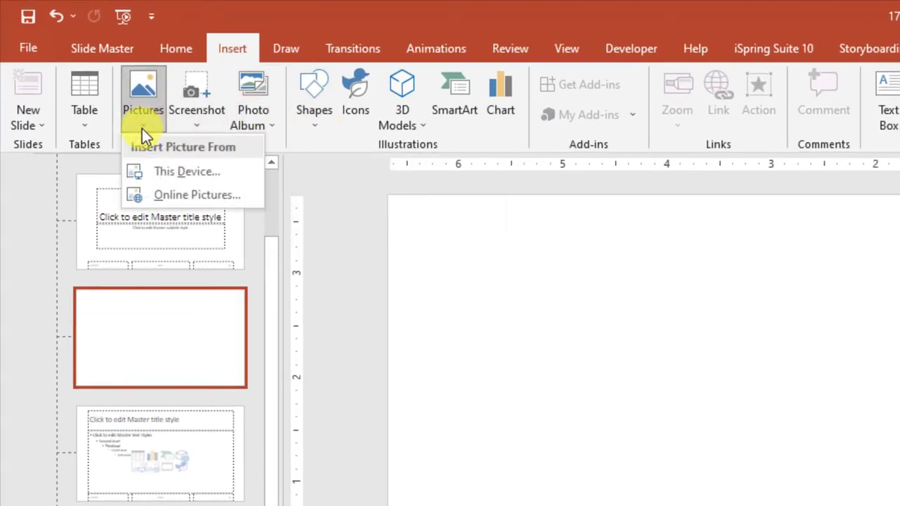
pyautogui.click(172, 169)
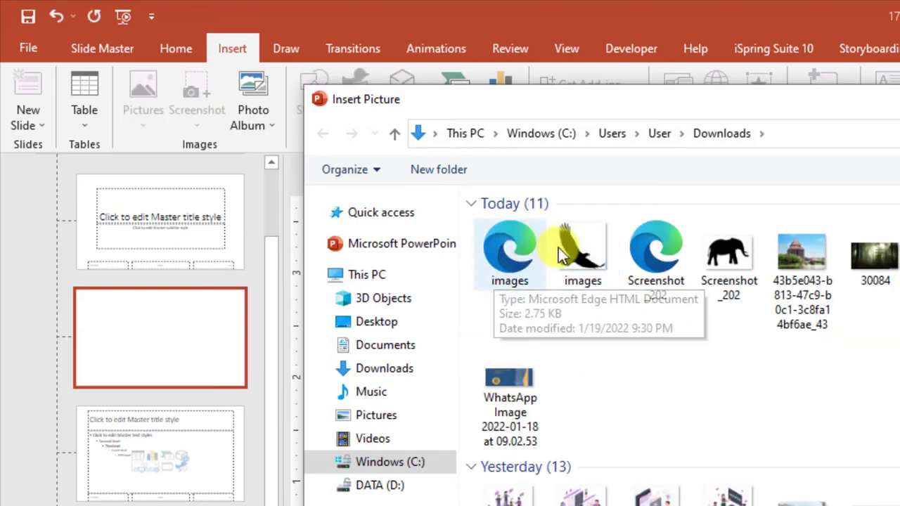
pyautogui.click(500, 267)
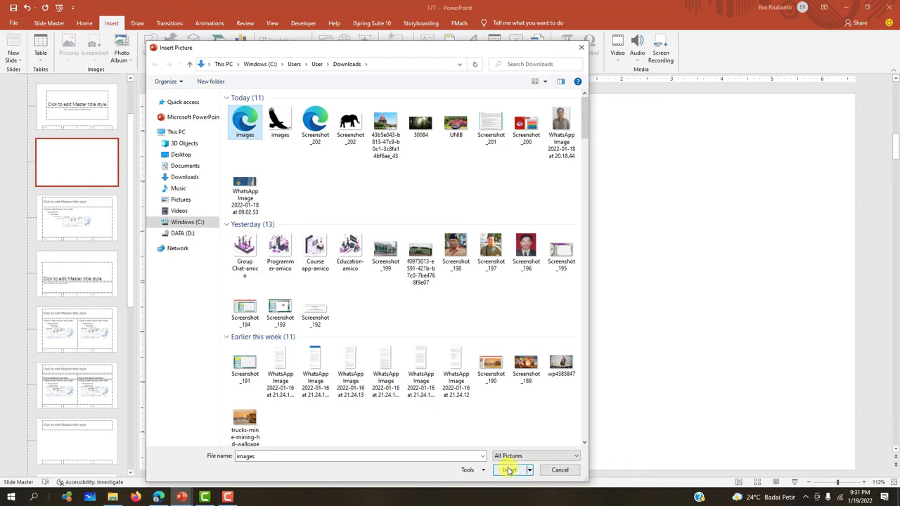
pyautogui.click(509, 470)
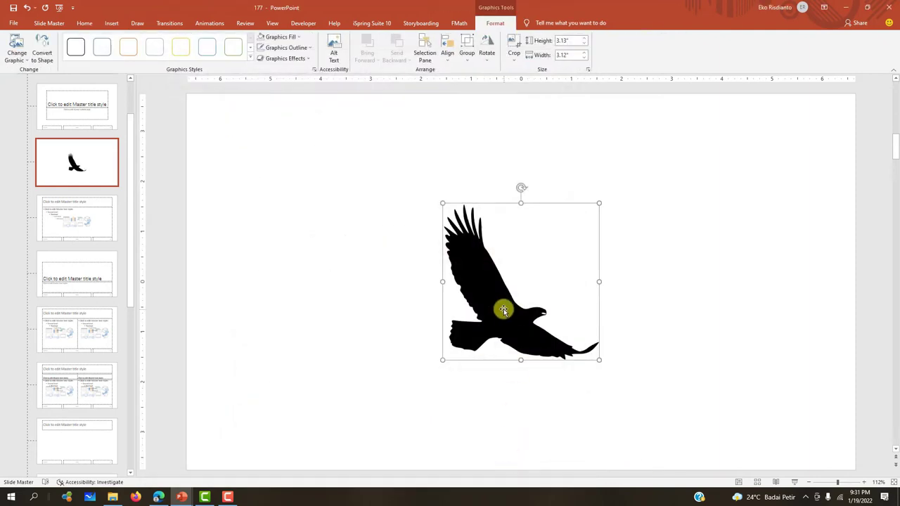
# - Enlarge the eagle to 4" tall and move it up and left of centre
pyautogui.moveTo(502, 307); pyautogui.dragTo(382, 264)
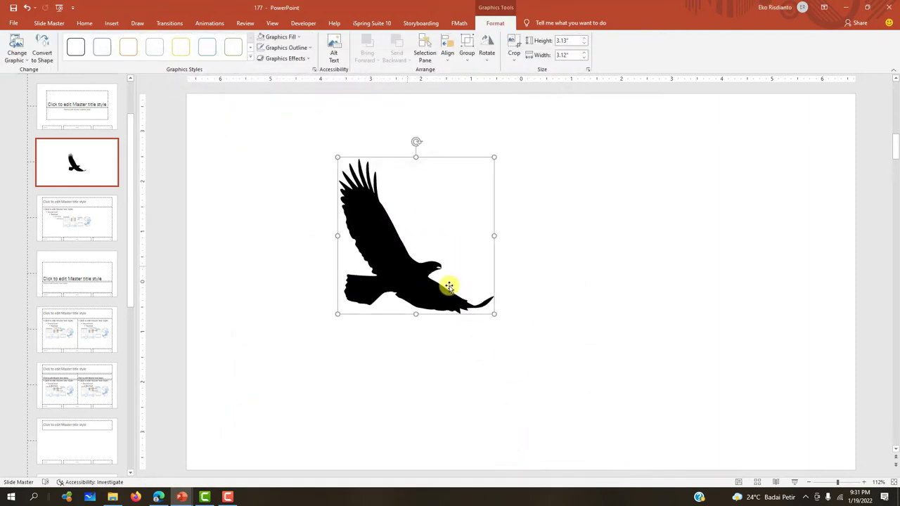
pyautogui.moveTo(495, 315); pyautogui.dragTo(538, 361)
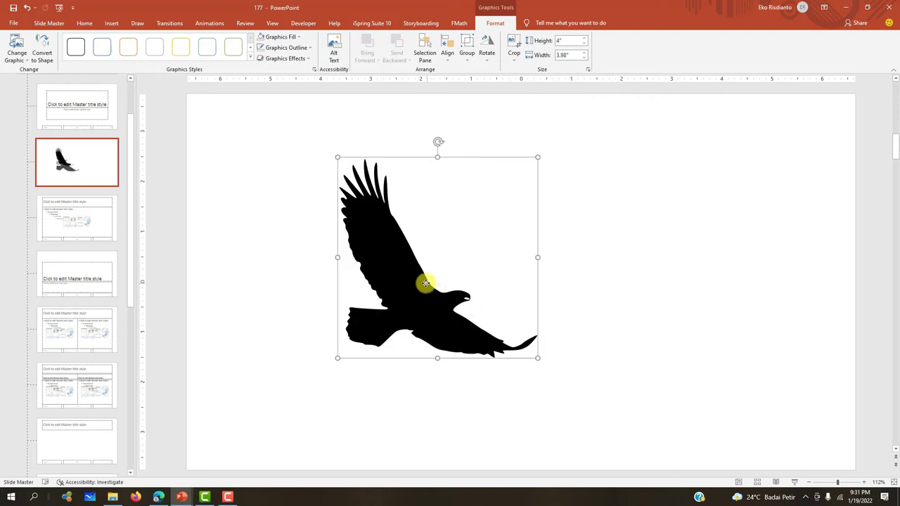
pyautogui.moveTo(424, 281)
pyautogui.mouseDown()
pyautogui.moveTo(367, 261)
pyautogui.moveTo(399, 265)
pyautogui.mouseUp()
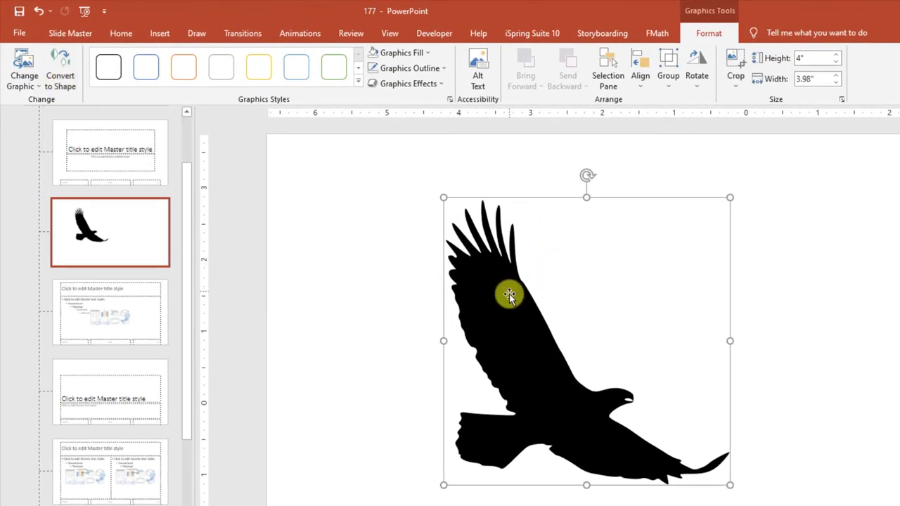
# - Convert the eagle graphic into an editable shape and nudge it into place
pyautogui.rightClick(508, 295)
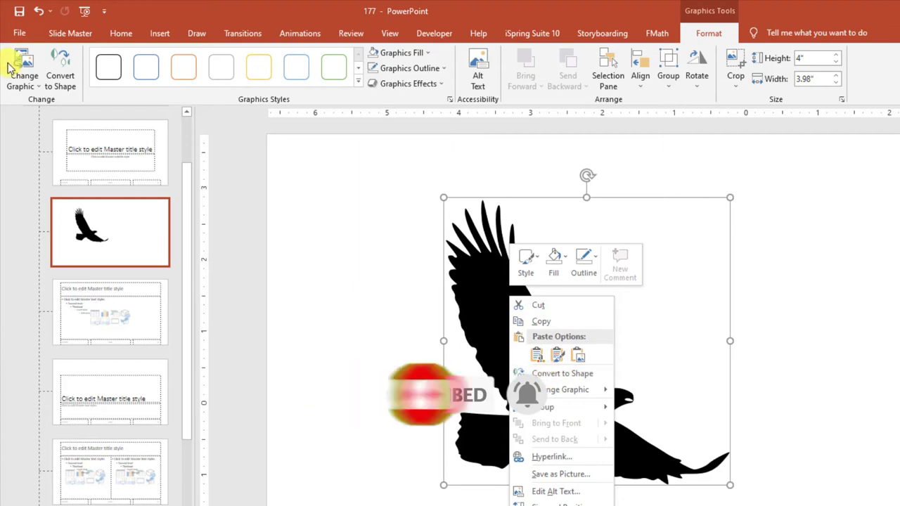
pyautogui.click(62, 59)
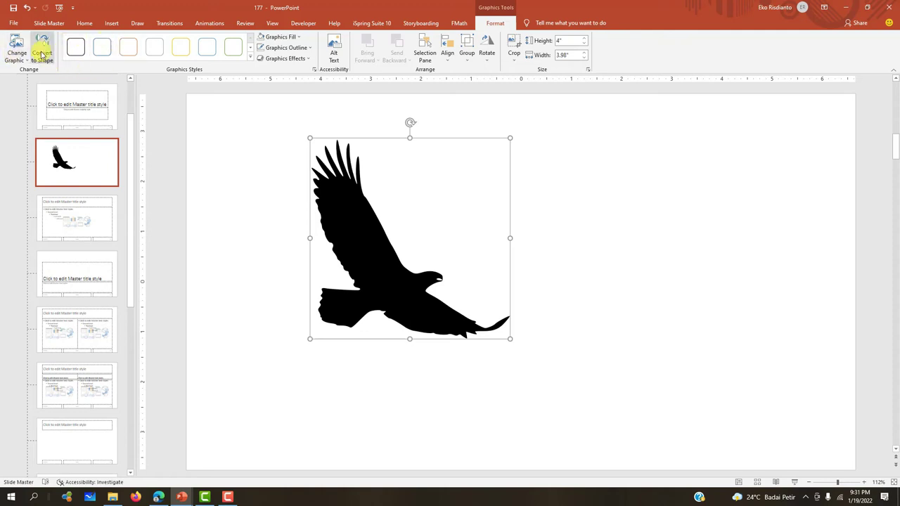
pyautogui.moveTo(343, 232)
pyautogui.mouseDown()
pyautogui.moveTo(333, 244)
pyautogui.moveTo(338, 222)
pyautogui.mouseUp()
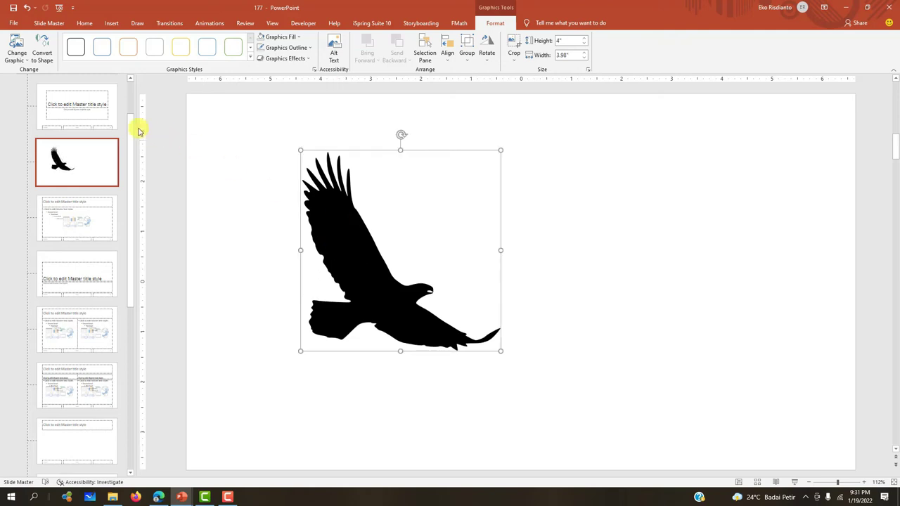
pyautogui.moveTo(357, 260)
pyautogui.mouseDown()
pyautogui.moveTo(348, 251)
pyautogui.moveTo(359, 256)
pyautogui.mouseUp()
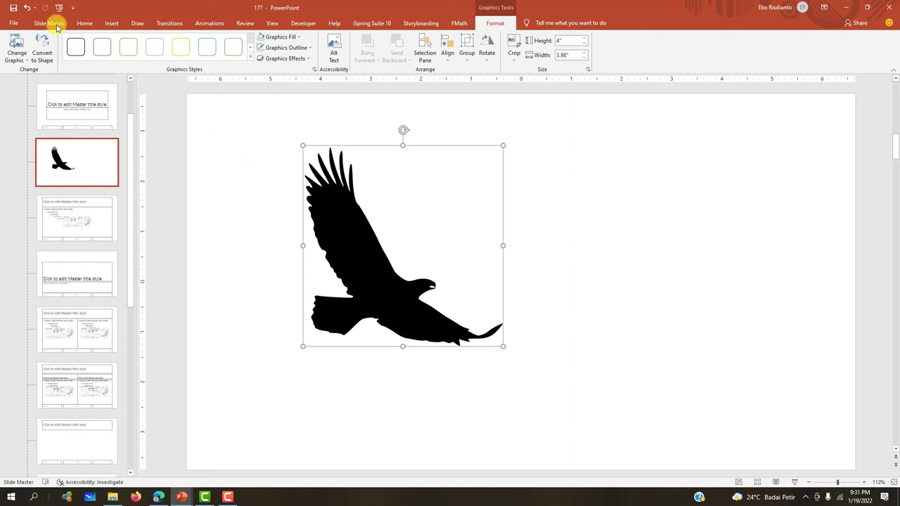
# - Enlarge the eagle silhouette and position it on the left half of the layout
pyautogui.click(40, 49)
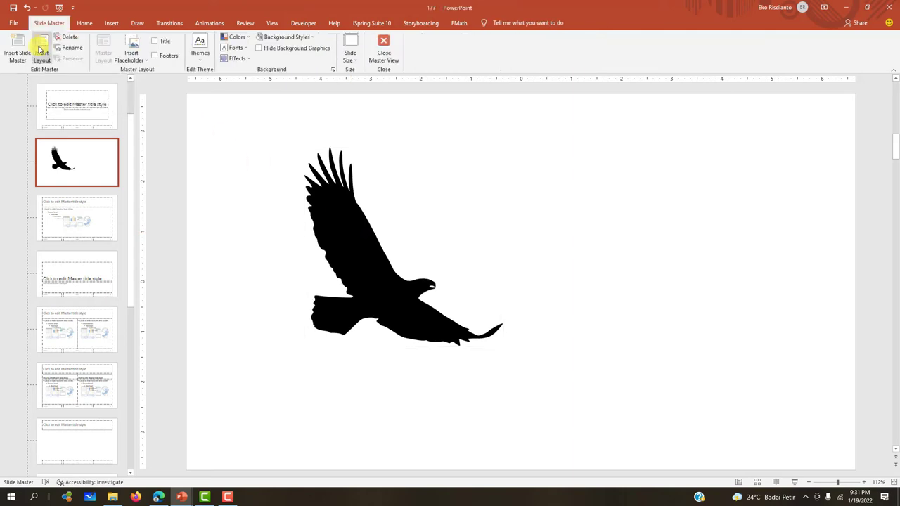
pyautogui.click(356, 261)
pyautogui.moveTo(355, 261); pyautogui.dragTo(364, 275)
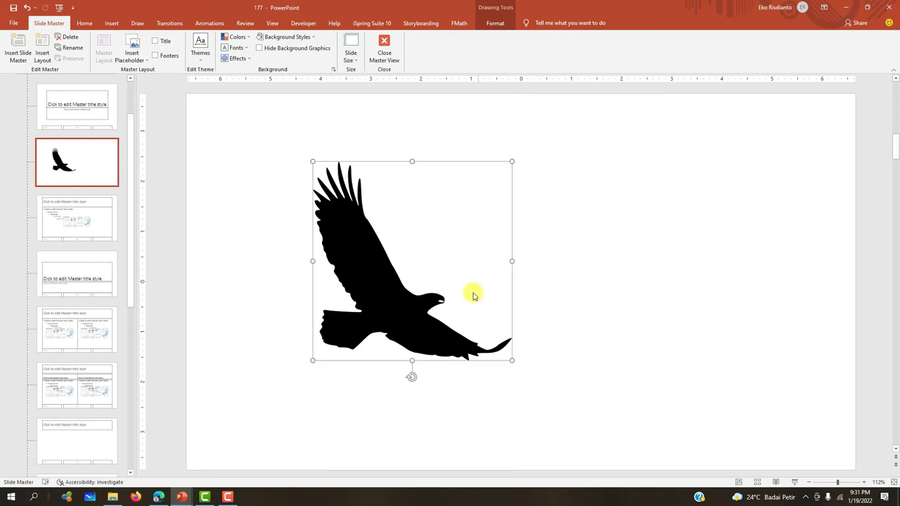
pyautogui.moveTo(312, 360); pyautogui.dragTo(275, 382)
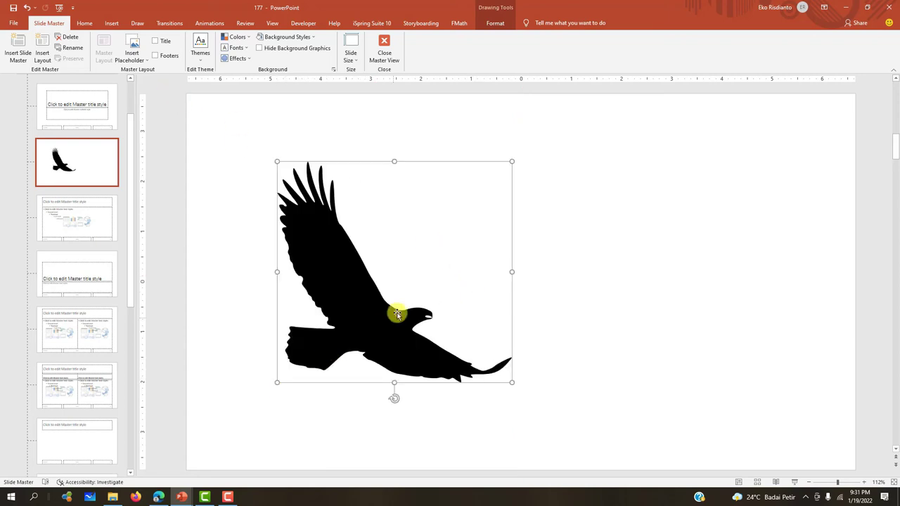
pyautogui.moveTo(395, 312); pyautogui.dragTo(380, 310)
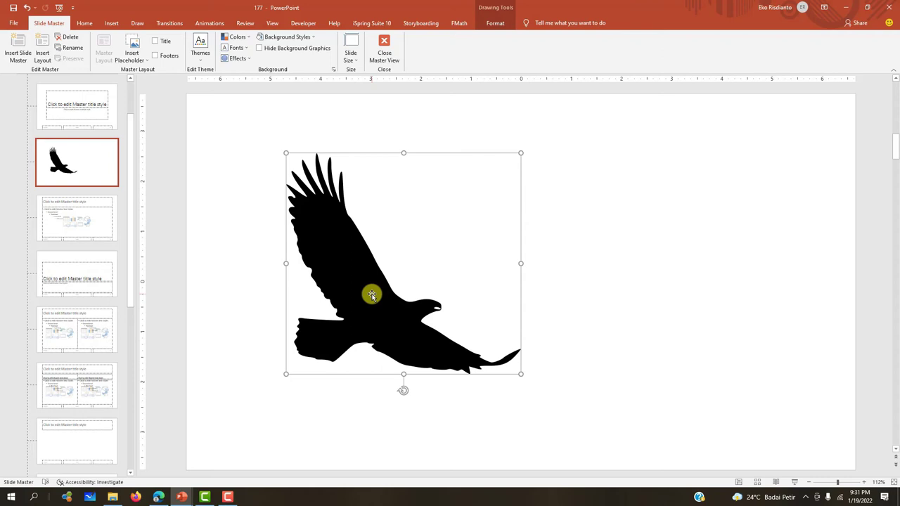
pyautogui.click(627, 255)
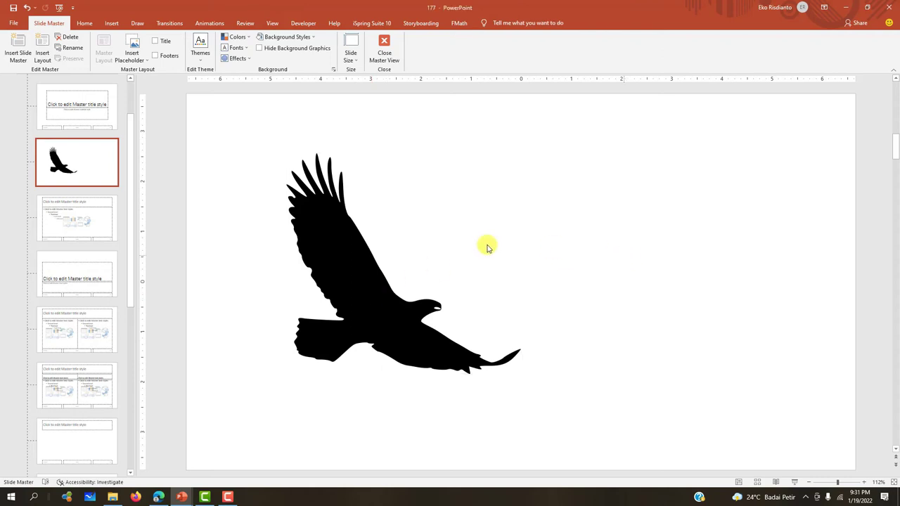
pyautogui.click(337, 230)
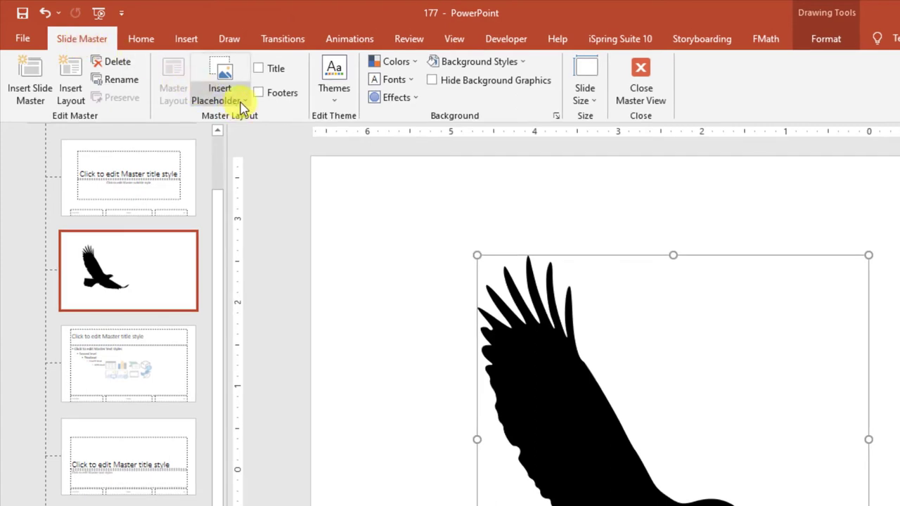
pyautogui.click(243, 101)
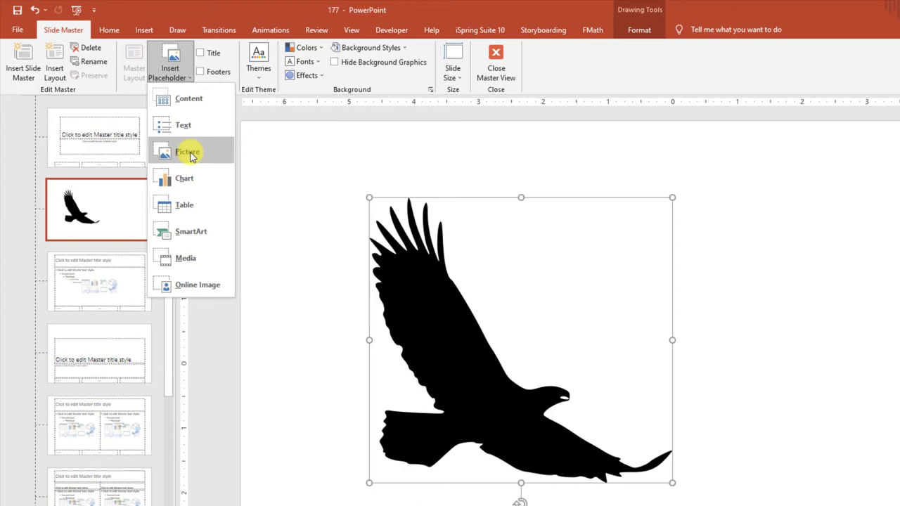
# - Draw a large Picture placeholder across the layout's right half and shift the eagle slightly left
pyautogui.click(245, 195)
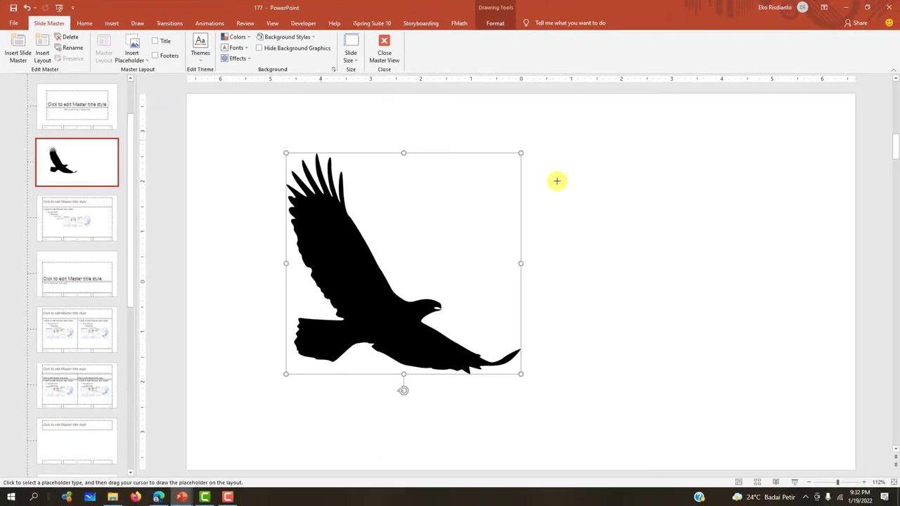
pyautogui.moveTo(550, 145); pyautogui.dragTo(816, 382)
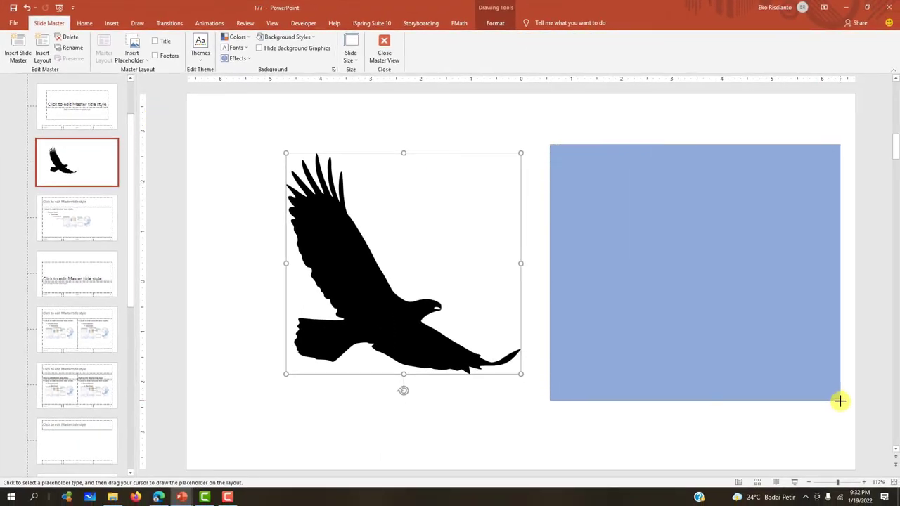
pyautogui.moveTo(816, 382); pyautogui.dragTo(836, 395)
pyautogui.click(742, 294)
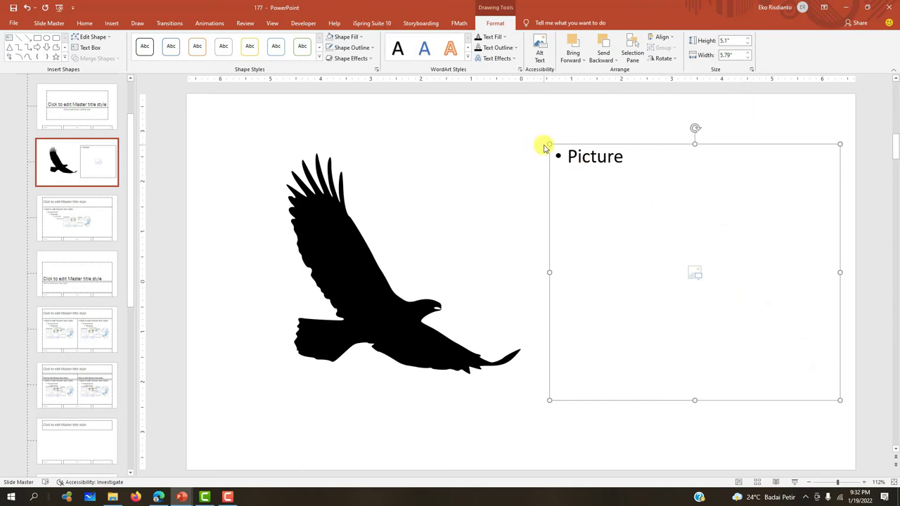
pyautogui.moveTo(548, 142); pyautogui.dragTo(532, 133)
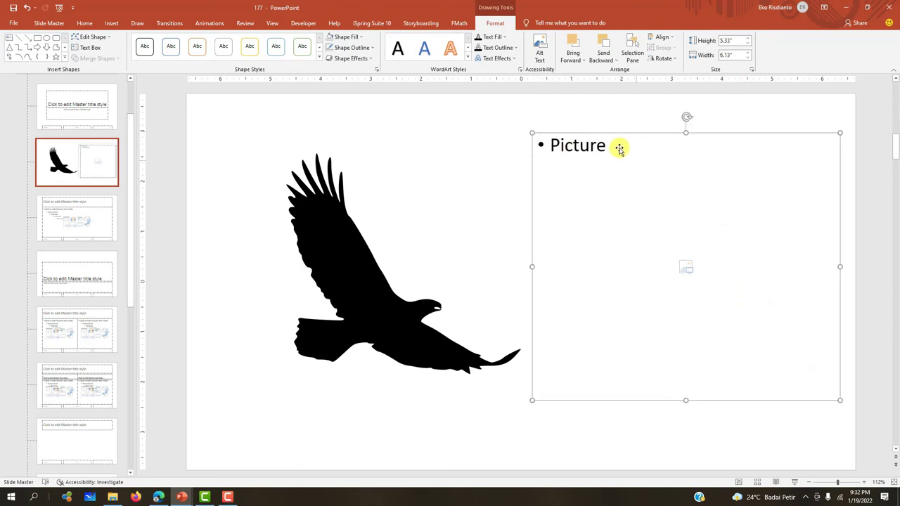
pyautogui.click(332, 239)
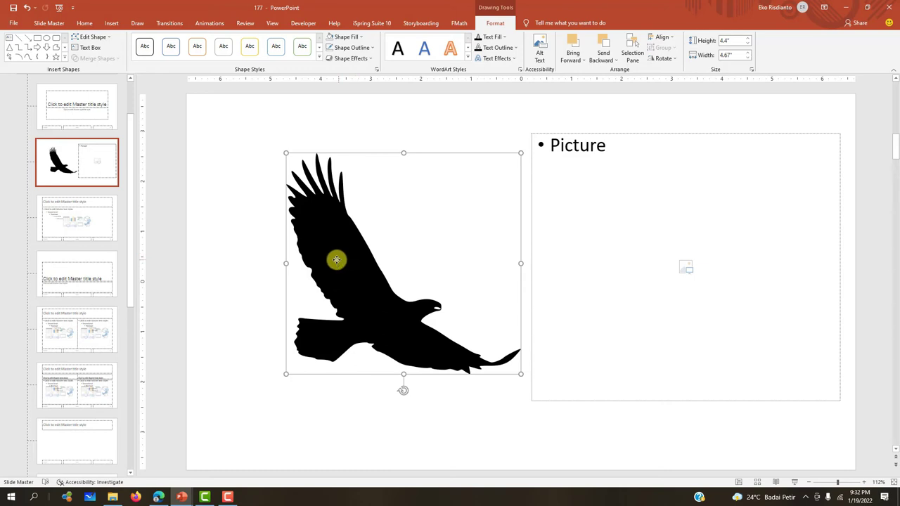
pyautogui.moveTo(336, 260); pyautogui.dragTo(321, 261)
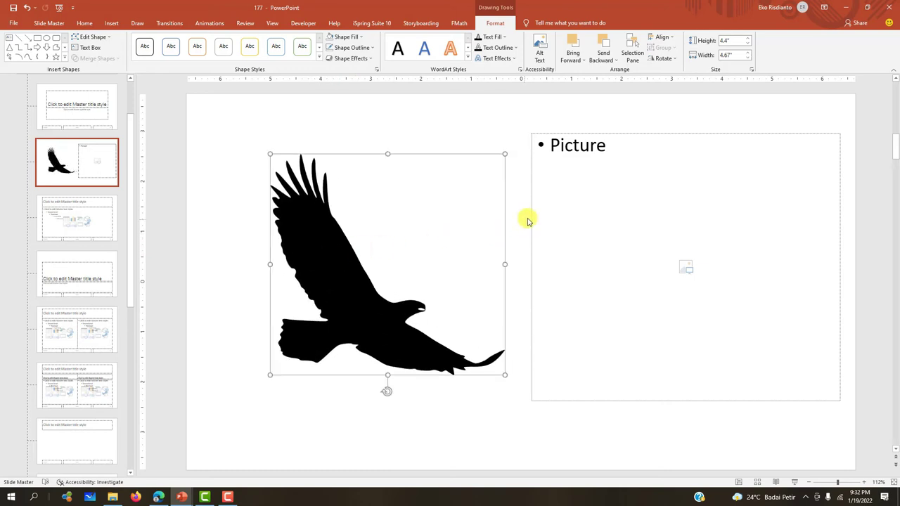
# - Move the Picture placeholder over the eagle and send it to the back
pyautogui.click(473, 239)
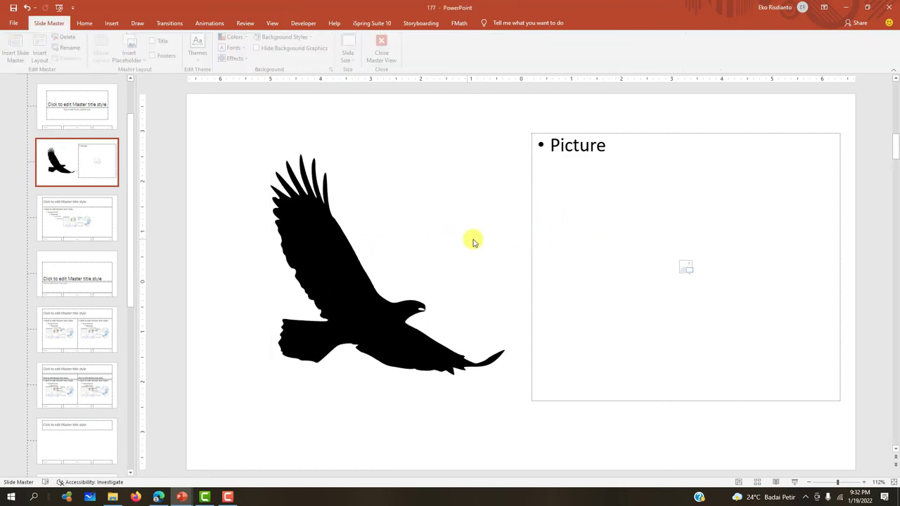
pyautogui.click(627, 239)
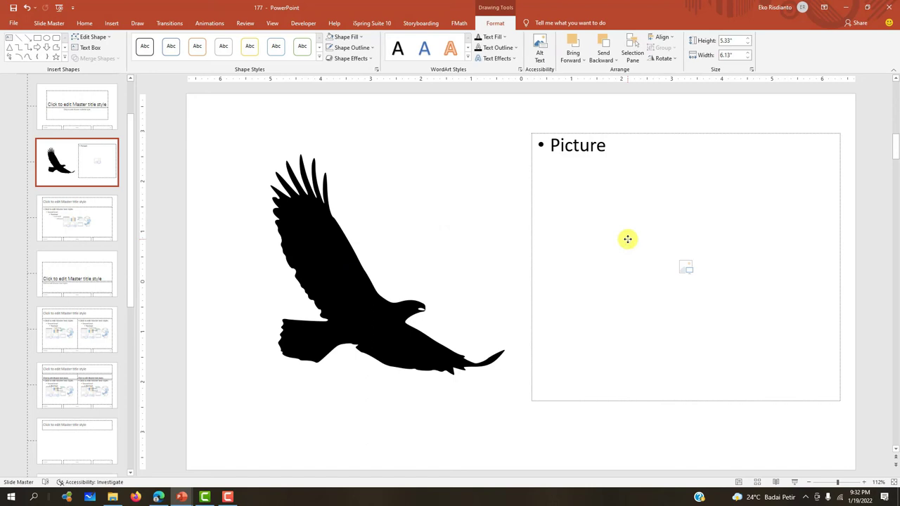
pyautogui.moveTo(627, 239); pyautogui.dragTo(325, 224)
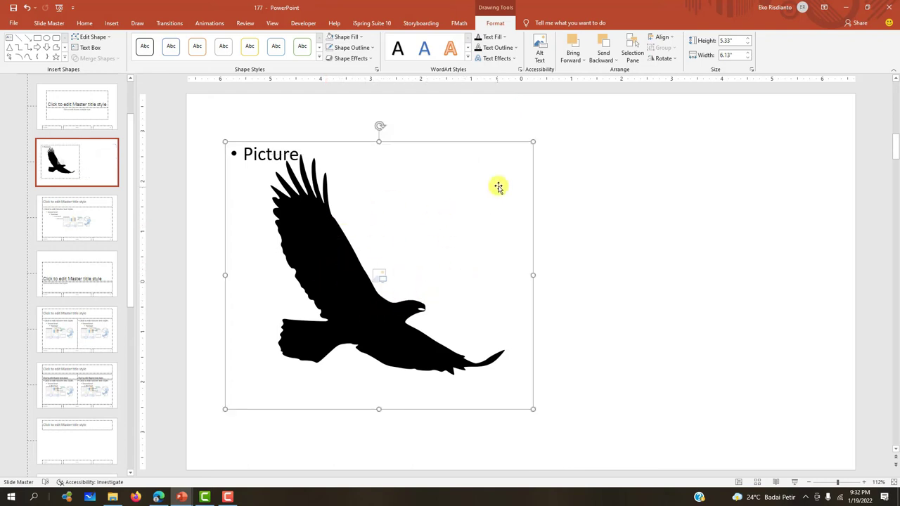
pyautogui.rightClick(468, 189)
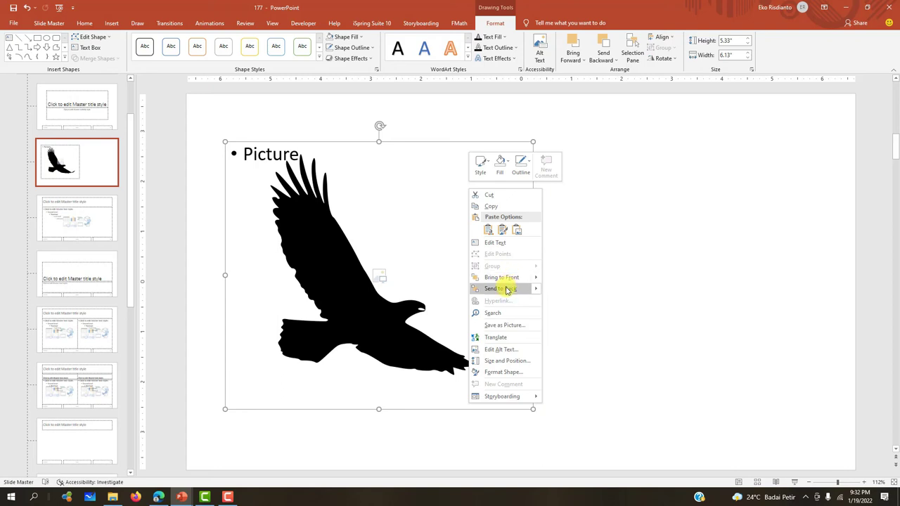
pyautogui.click(505, 288)
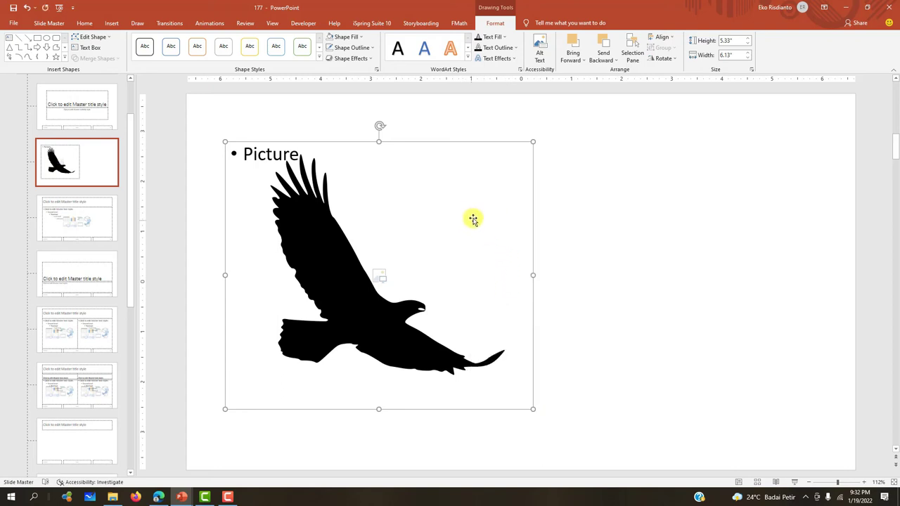
# - Select the eagle silhouette and the placeholder in turn to check their stacking
pyautogui.click(319, 244)
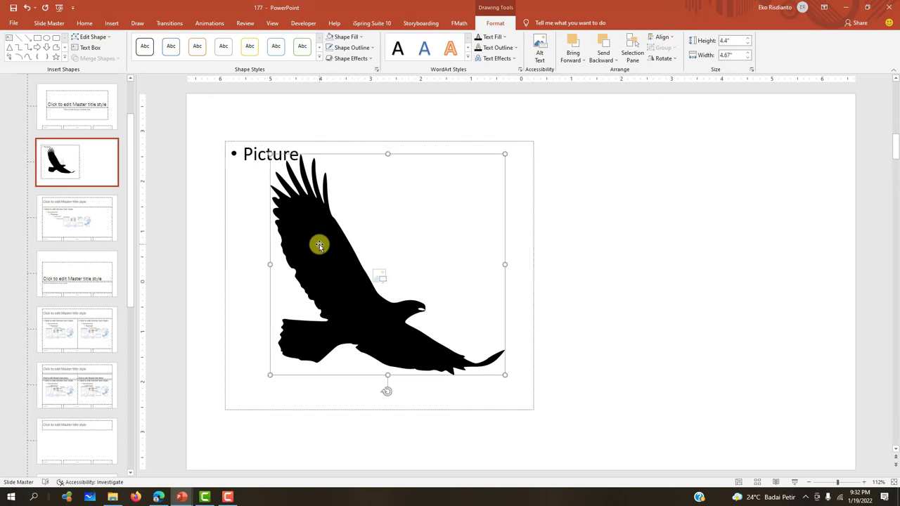
pyautogui.click(528, 192)
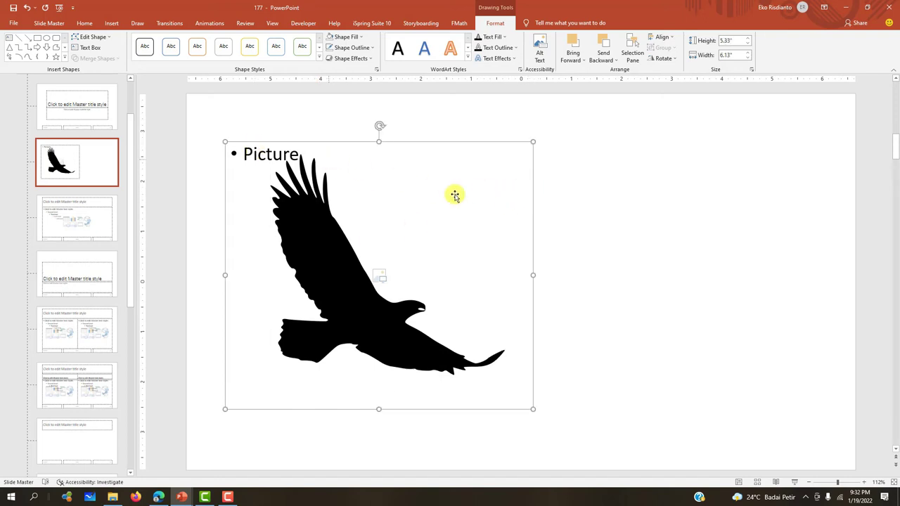
pyautogui.click(576, 211)
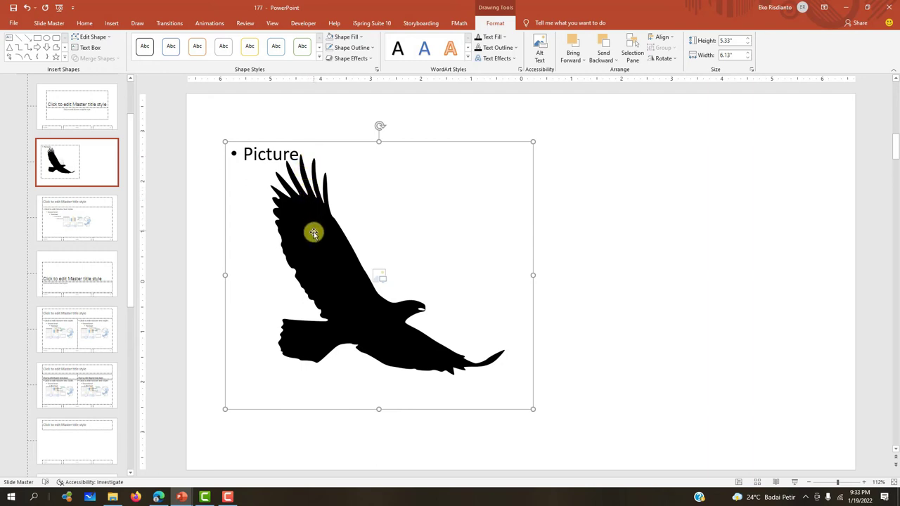
pyautogui.click(345, 284)
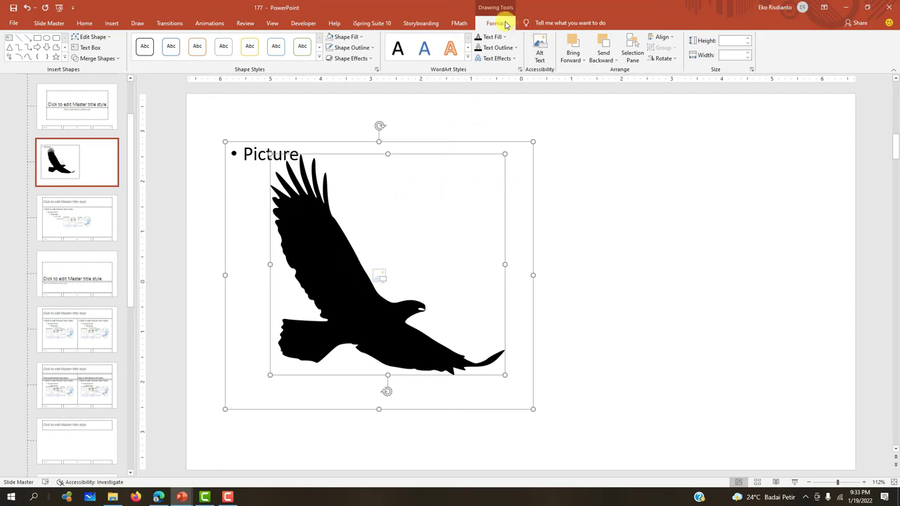
# - Intersect the Picture placeholder with the eagle silhouette to get an eagle-shaped placeholder, then nudge it into place
pyautogui.click(112, 59)
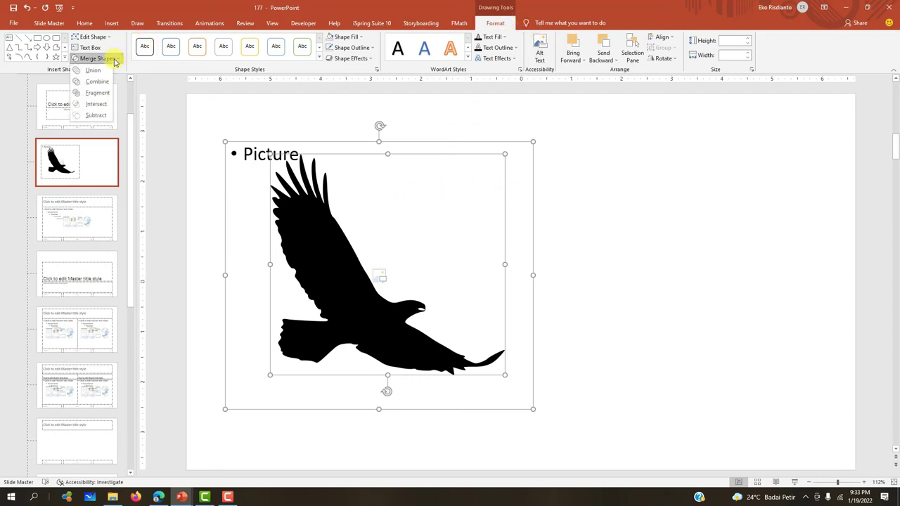
pyautogui.click(100, 106)
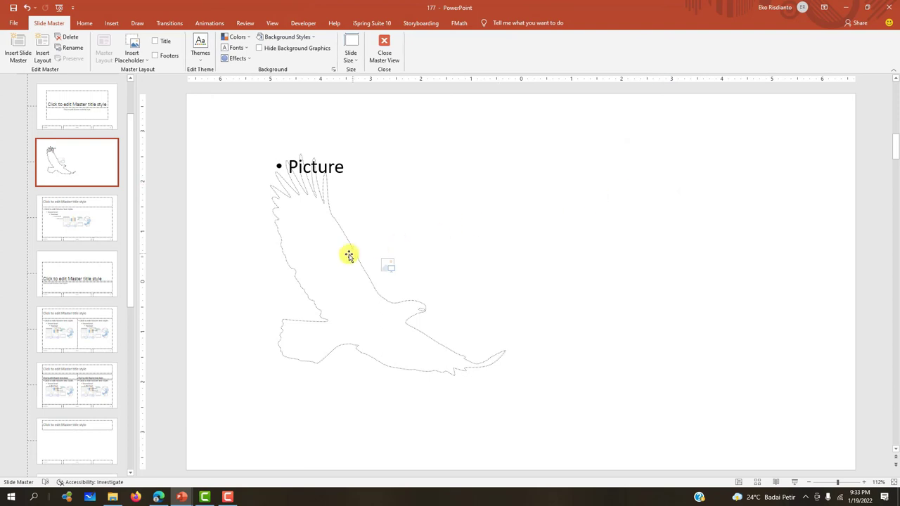
pyautogui.moveTo(350, 254)
pyautogui.mouseDown()
pyautogui.moveTo(382, 241)
pyautogui.moveTo(429, 251)
pyautogui.mouseUp()
pyautogui.click(523, 307)
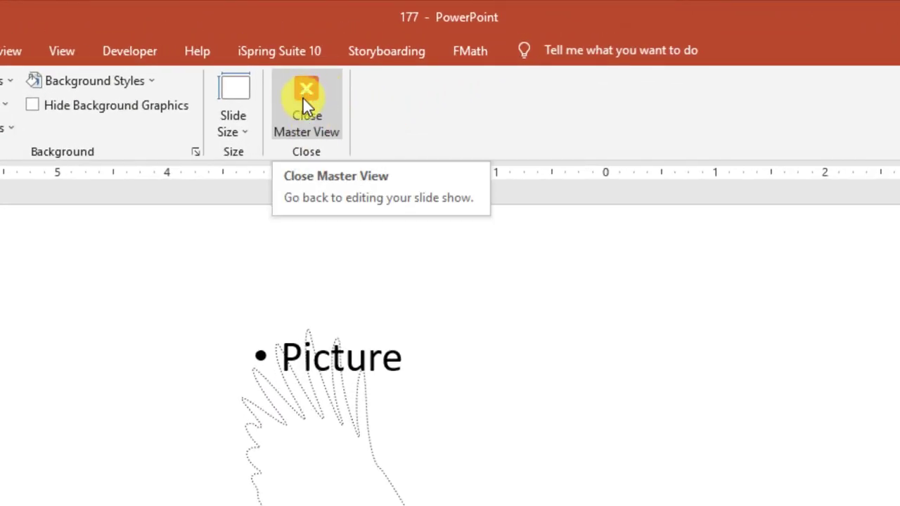
# - Close Master View and apply the eagle-placeholder 1_Custom Layout to slide 3
pyautogui.click(304, 96)
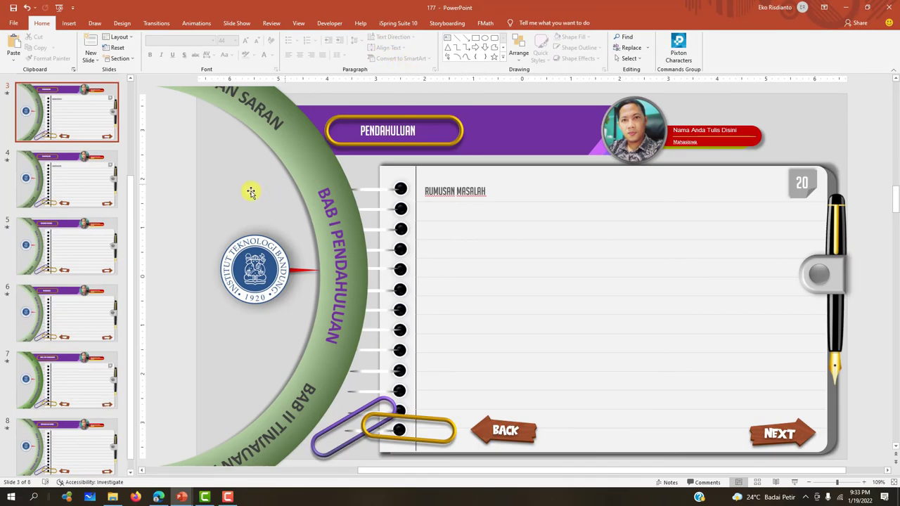
pyautogui.scroll(3, 95, 133)
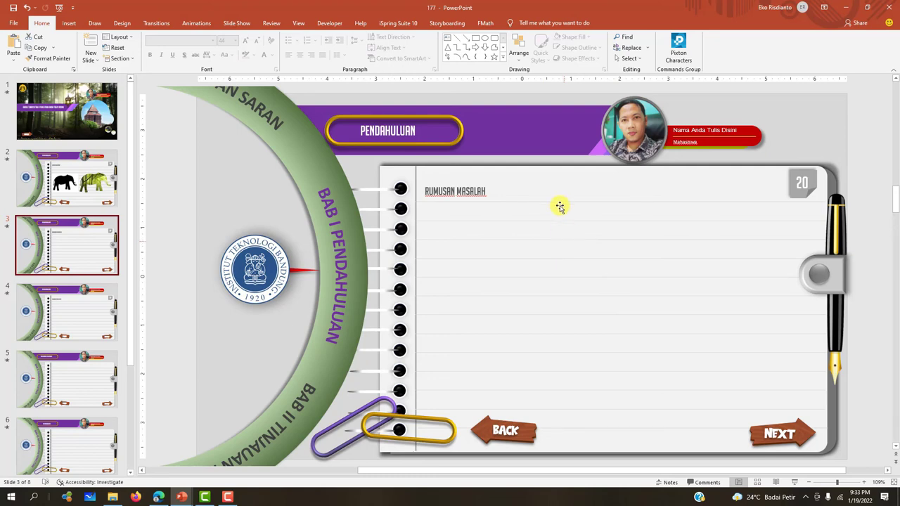
pyautogui.click(73, 24)
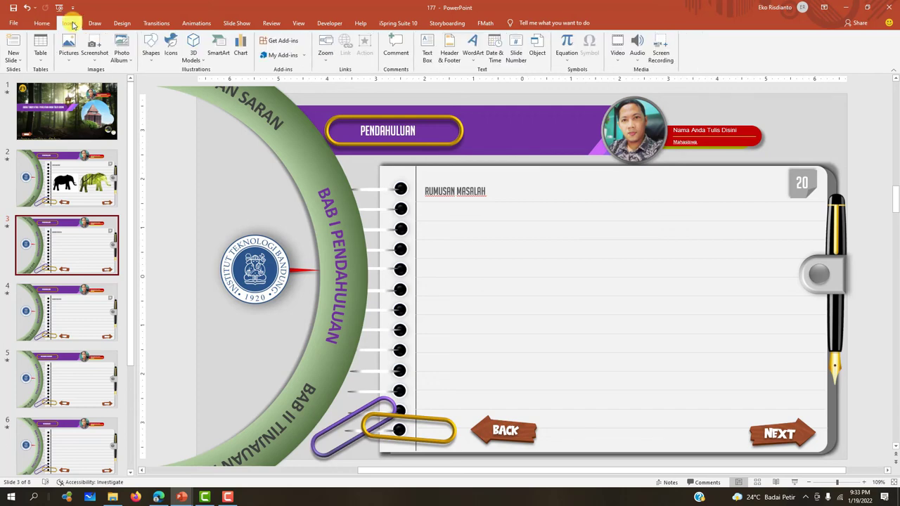
pyautogui.click(44, 24)
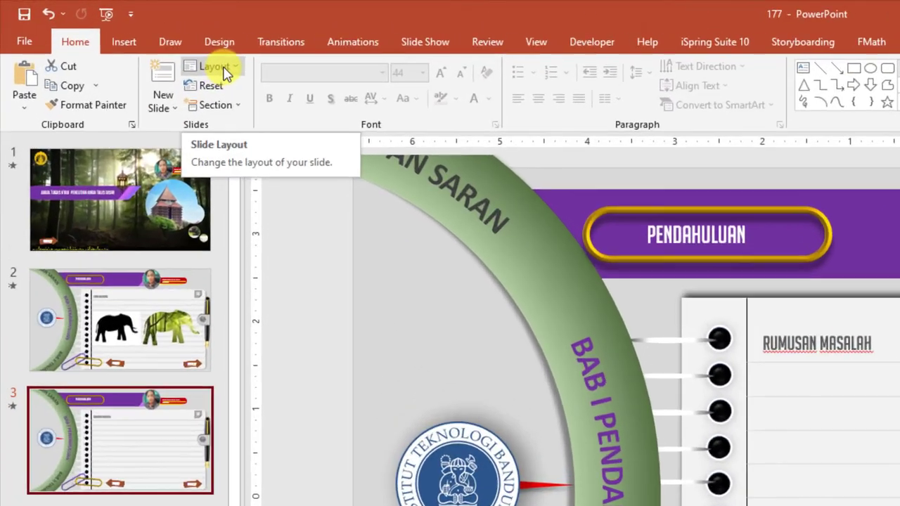
pyautogui.click(224, 67)
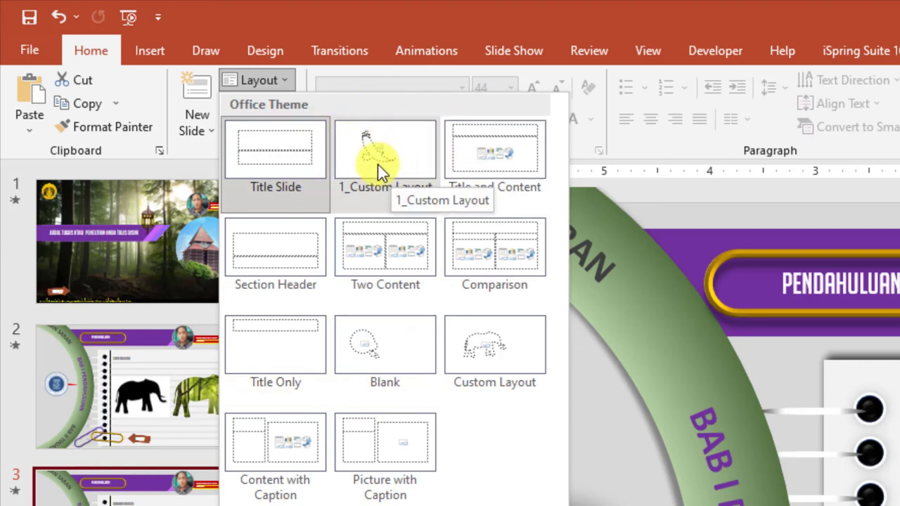
pyautogui.rightClick(361, 192)
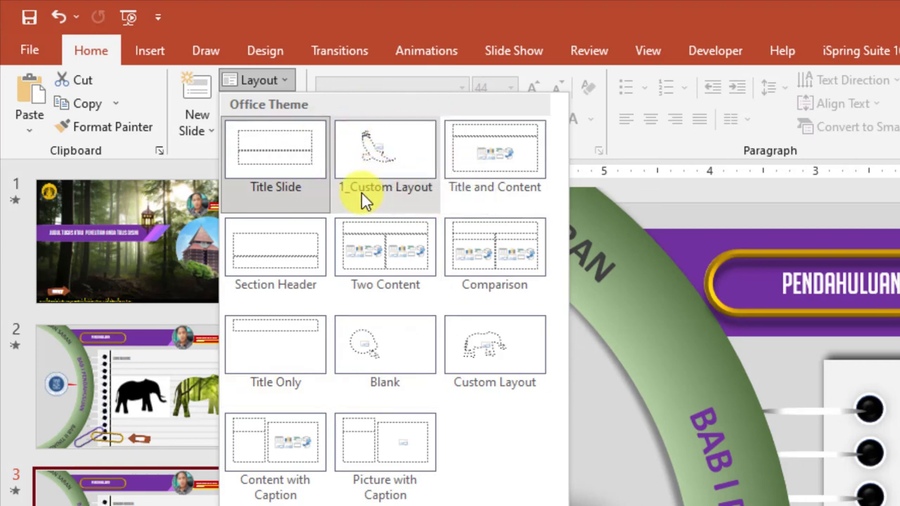
pyautogui.click(390, 147)
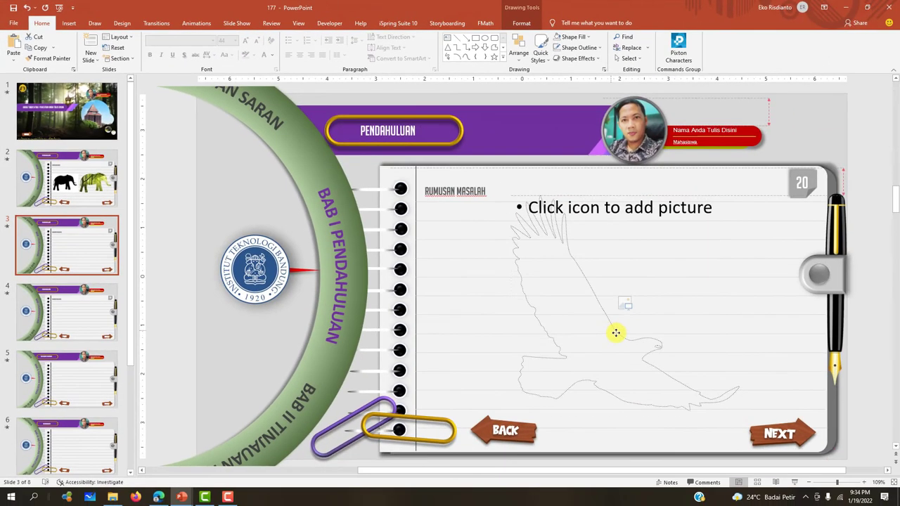
# - Insert the forest photo 30084 from Downloads into slide 3's eagle-shaped placeholder
pyautogui.click(598, 325)
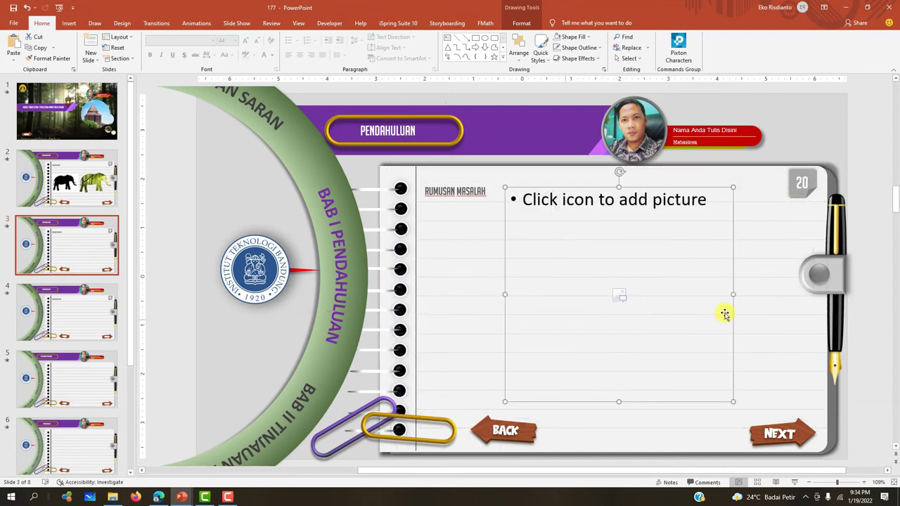
pyautogui.click(740, 297)
pyautogui.click(635, 317)
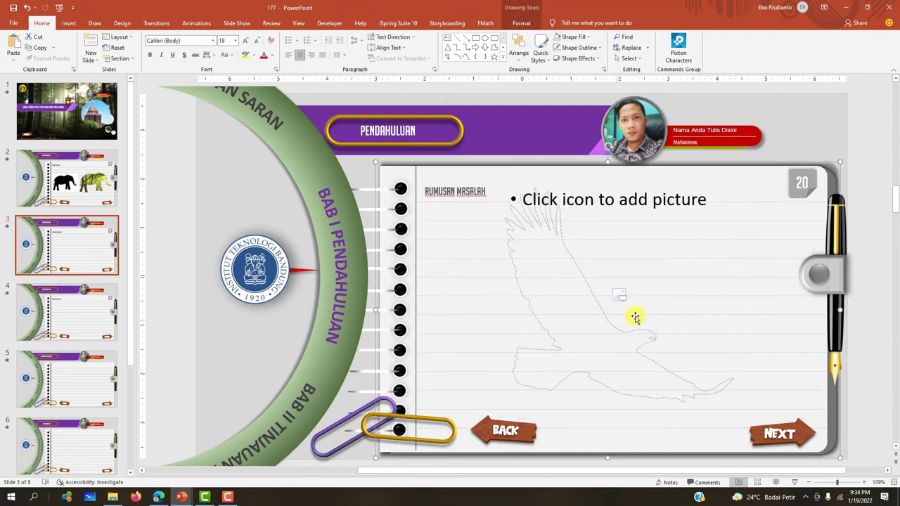
pyautogui.click(584, 326)
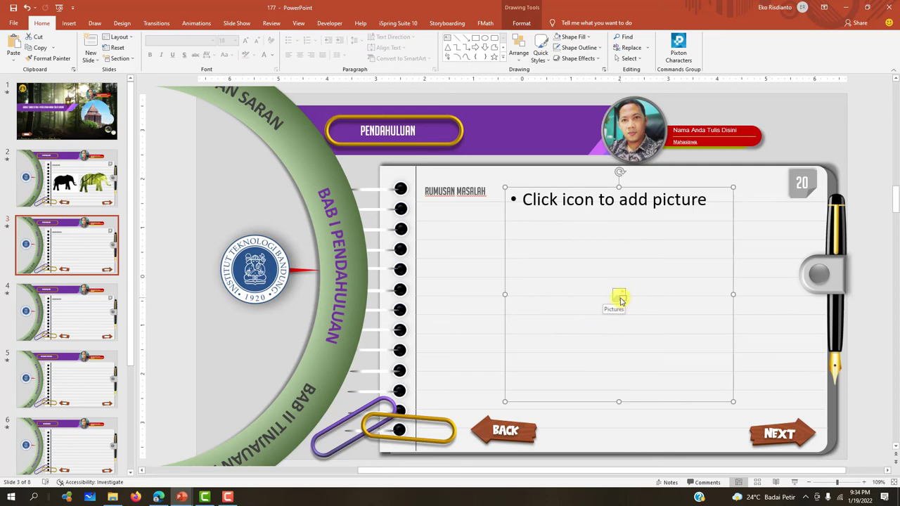
pyautogui.click(618, 298)
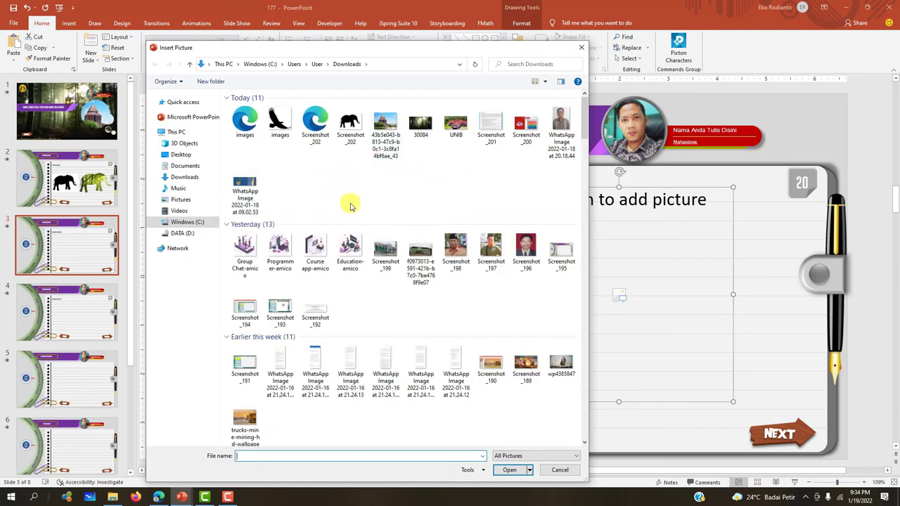
pyautogui.scroll(-2, 351, 206)
pyautogui.scroll(2, 421, 225)
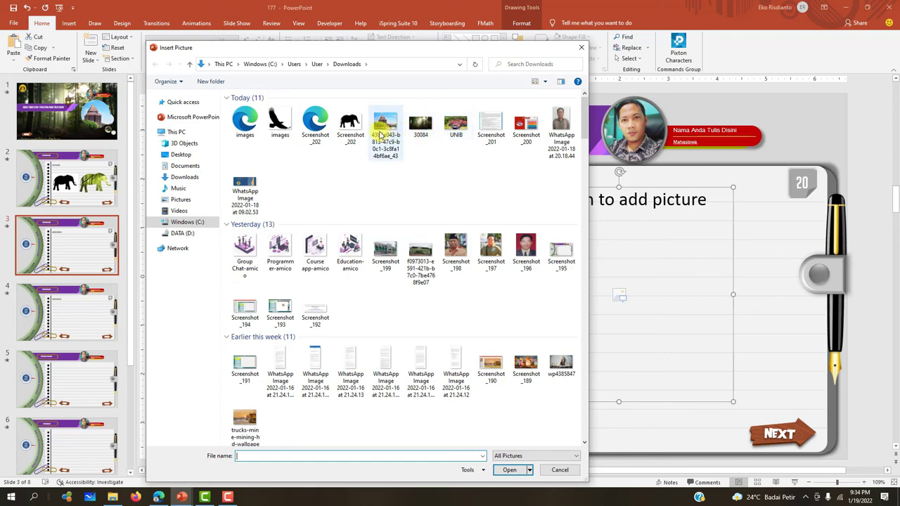
pyautogui.click(420, 126)
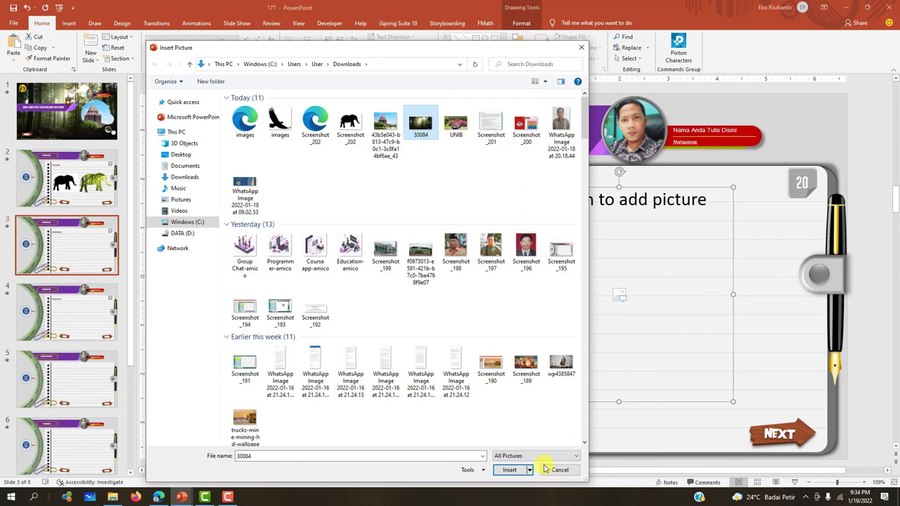
pyautogui.click(503, 470)
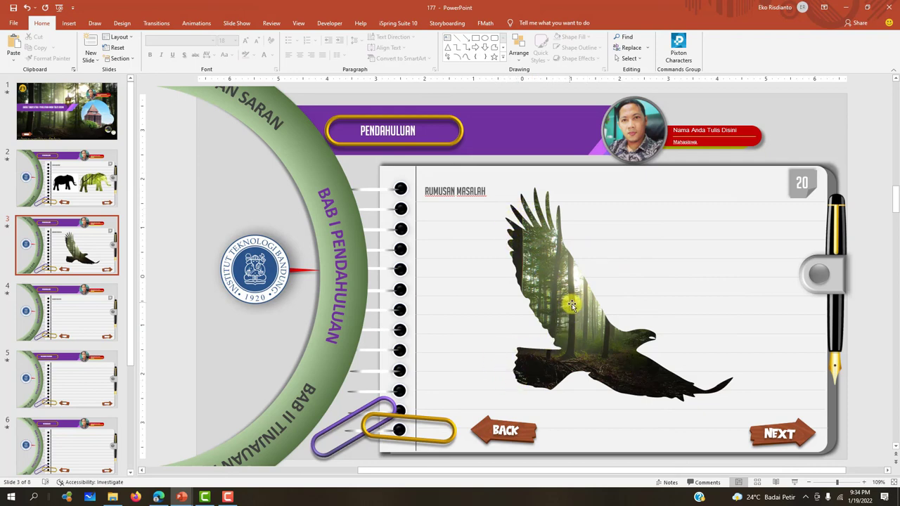
# - Move the forest eagle to the right and insert the black eagle image from this device
pyautogui.moveTo(574, 308)
pyautogui.mouseDown()
pyautogui.moveTo(661, 286)
pyautogui.moveTo(662, 294)
pyautogui.mouseUp()
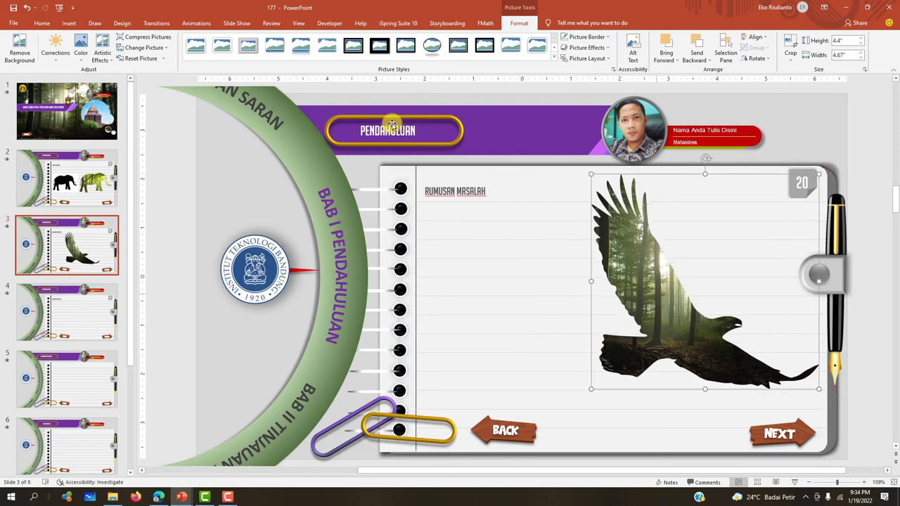
pyautogui.click(69, 23)
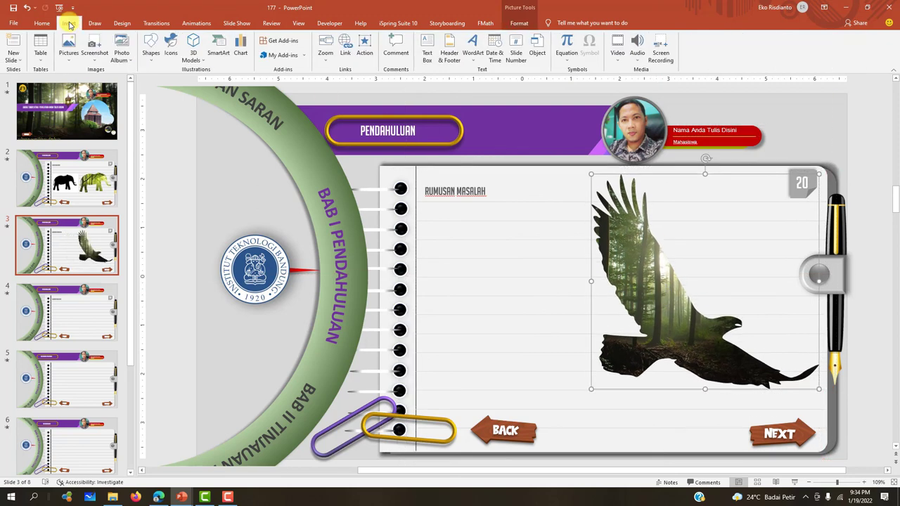
pyautogui.click(71, 58)
pyautogui.click(90, 82)
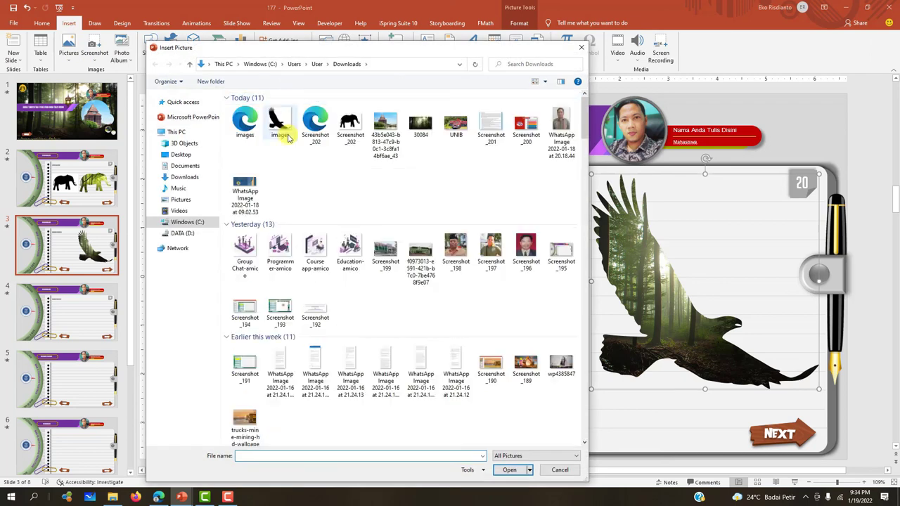
pyautogui.click(293, 134)
pyautogui.click(503, 470)
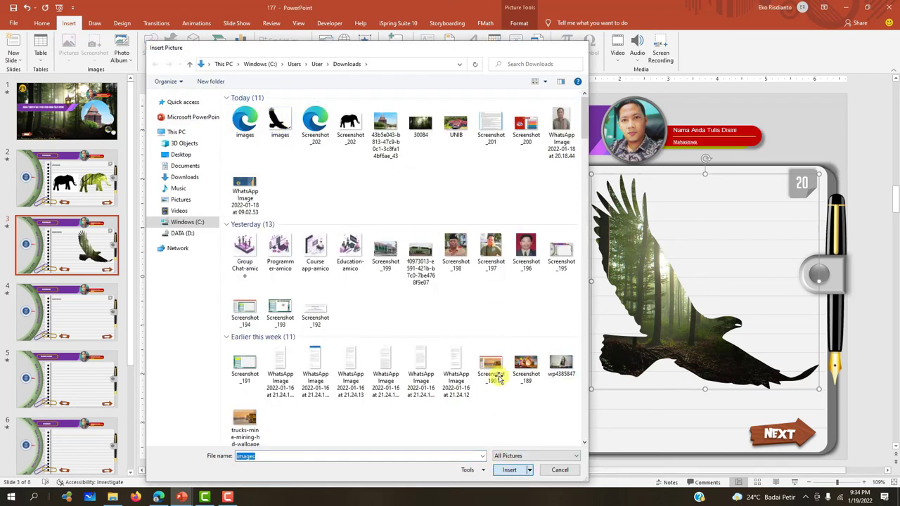
# - Shift the black eagle slightly left and enlarge it by dragging its corner handle
pyautogui.moveTo(486, 307); pyautogui.dragTo(444, 310)
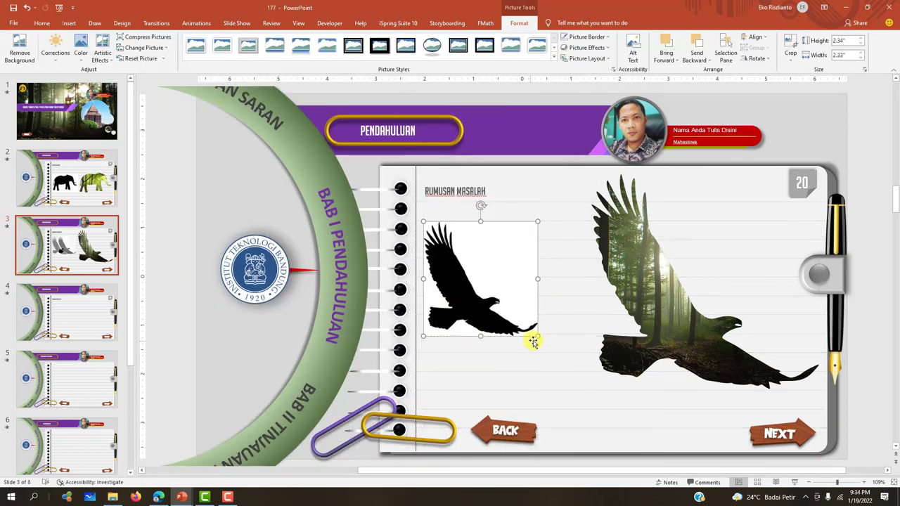
pyautogui.moveTo(534, 336); pyautogui.dragTo(567, 383)
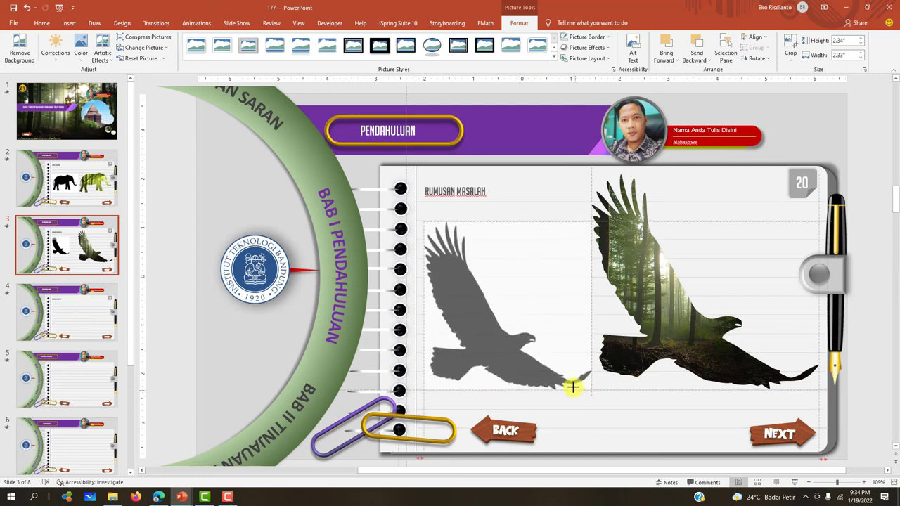
pyautogui.click(866, 157)
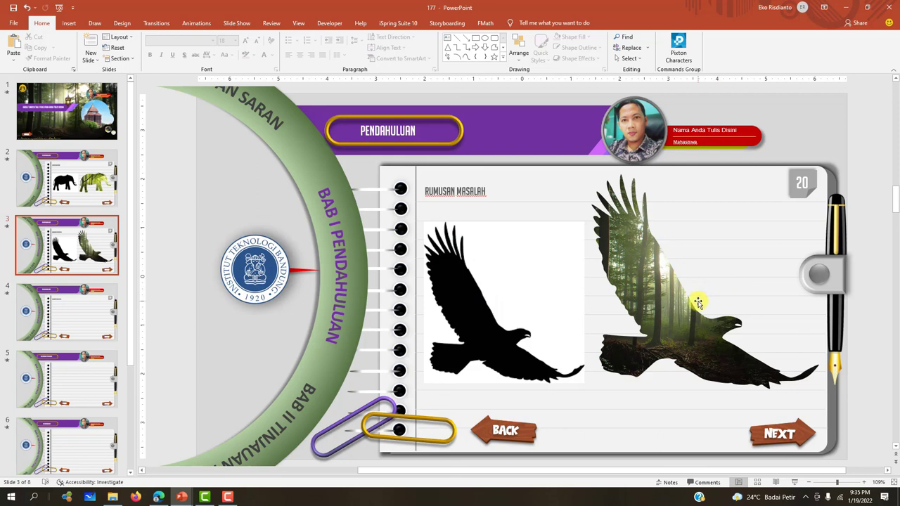
# - View slide 2 with the elephant pairing, then the forest title slide
pyautogui.click(64, 186)
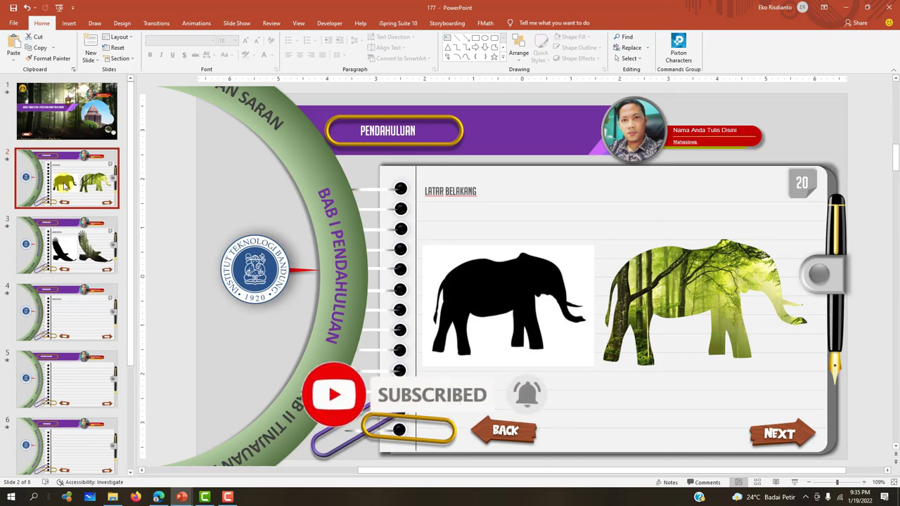
pyautogui.click(62, 112)
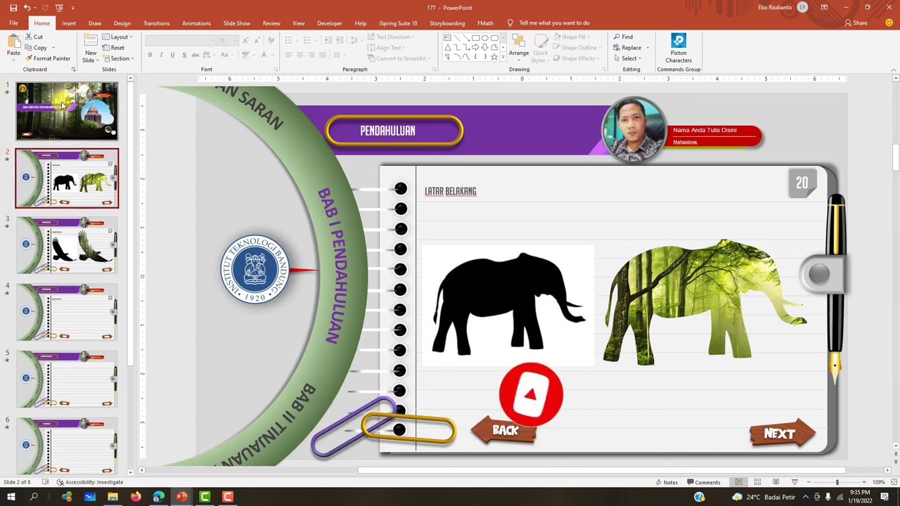